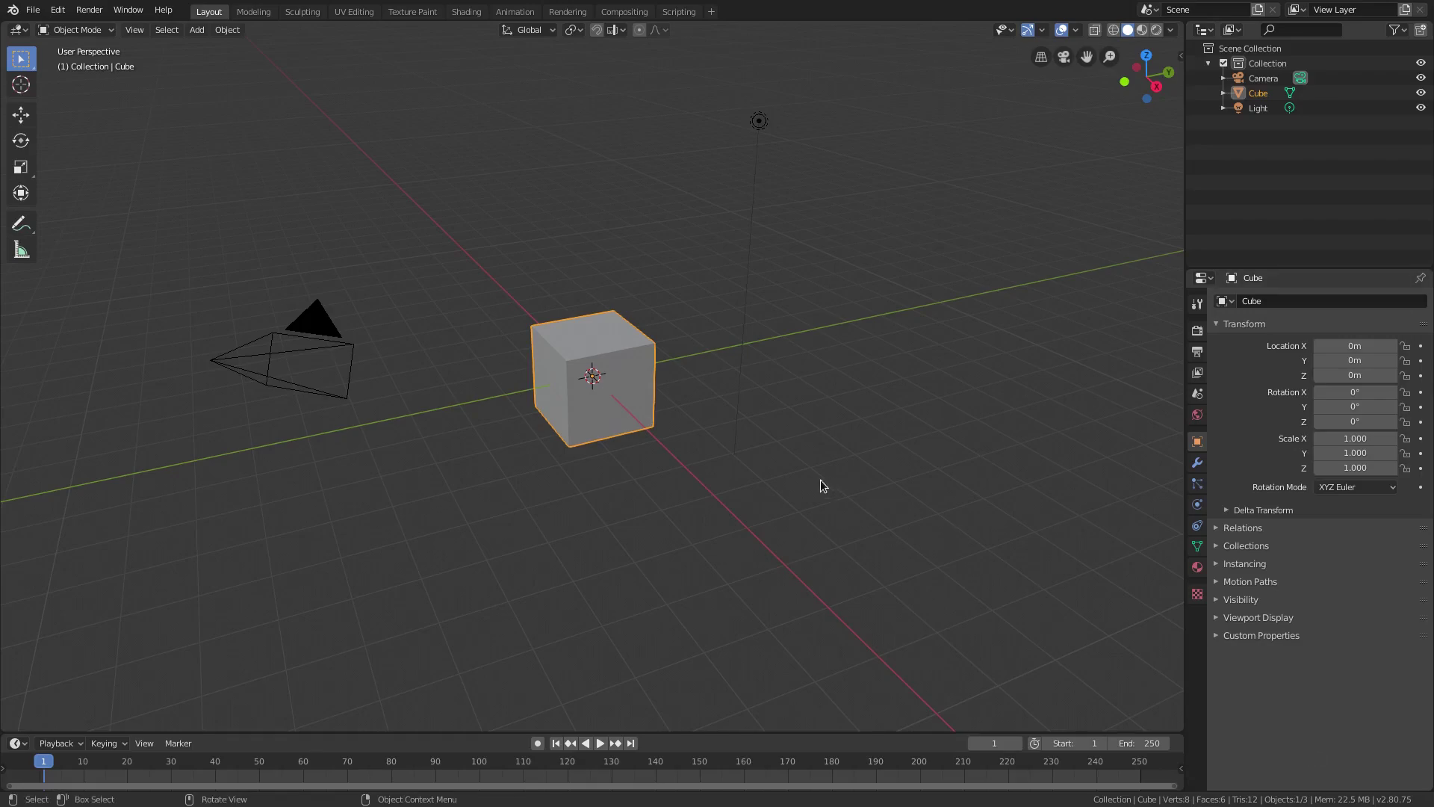
Step: Move the light to a new position beside the cube
middle_drag(705, 456, 558, 323)
click(606, 185)
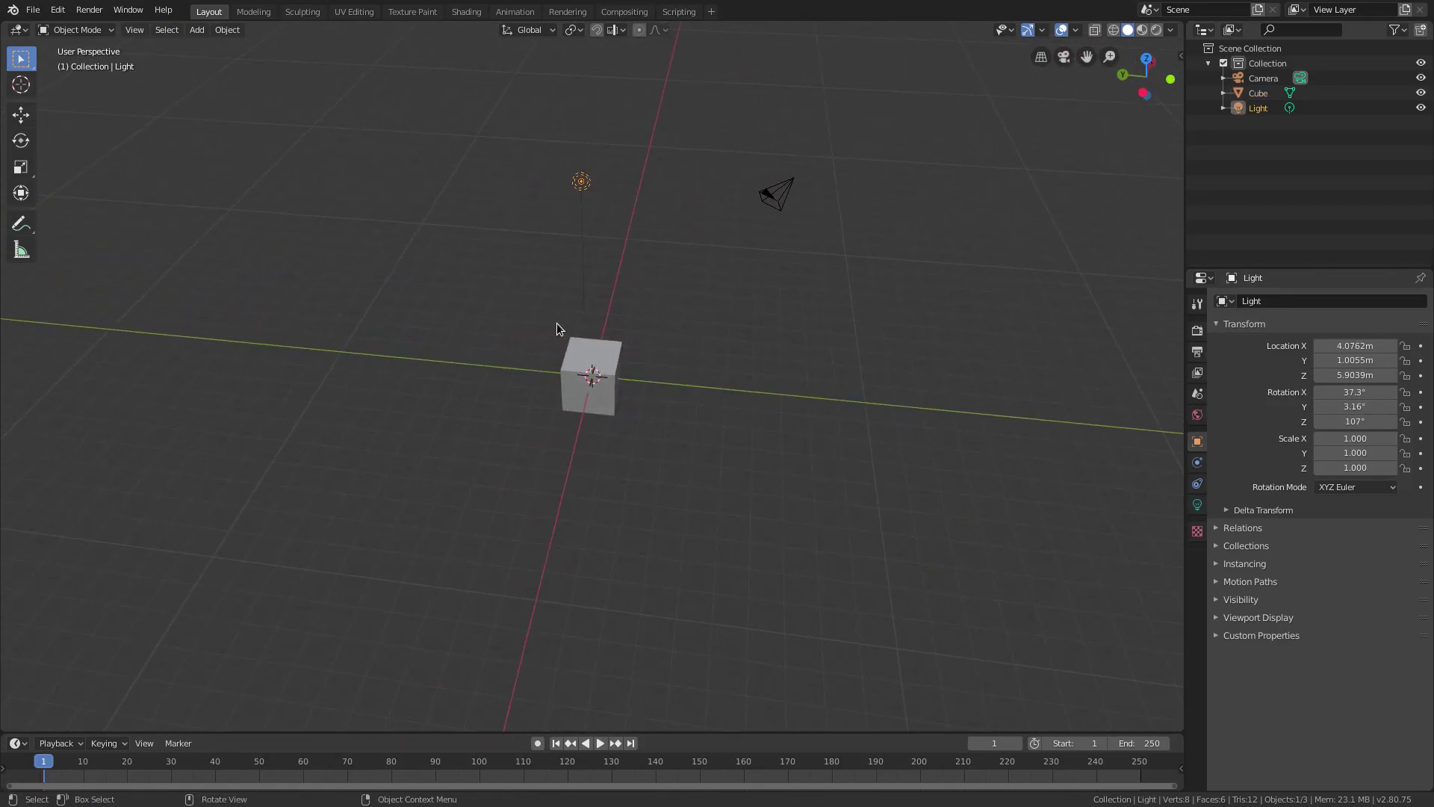
key(g)
click(845, 343)
Step: Add an Array modifier to the cube and set its count to 4
middle_drag(845, 343, 709, 381)
scroll(732, 364, up, 3)
click(625, 373)
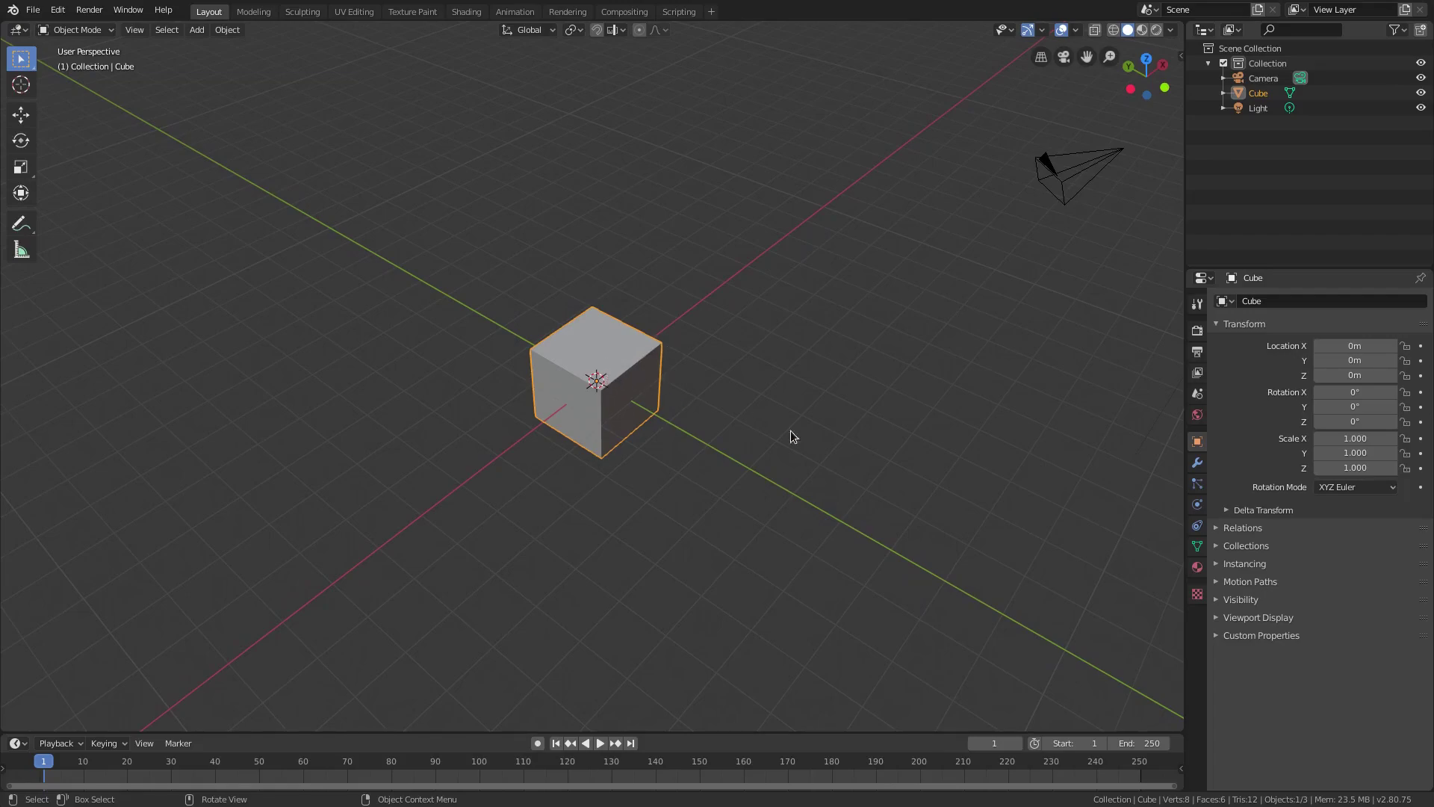
middle_drag(821, 455, 859, 454)
click(1198, 463)
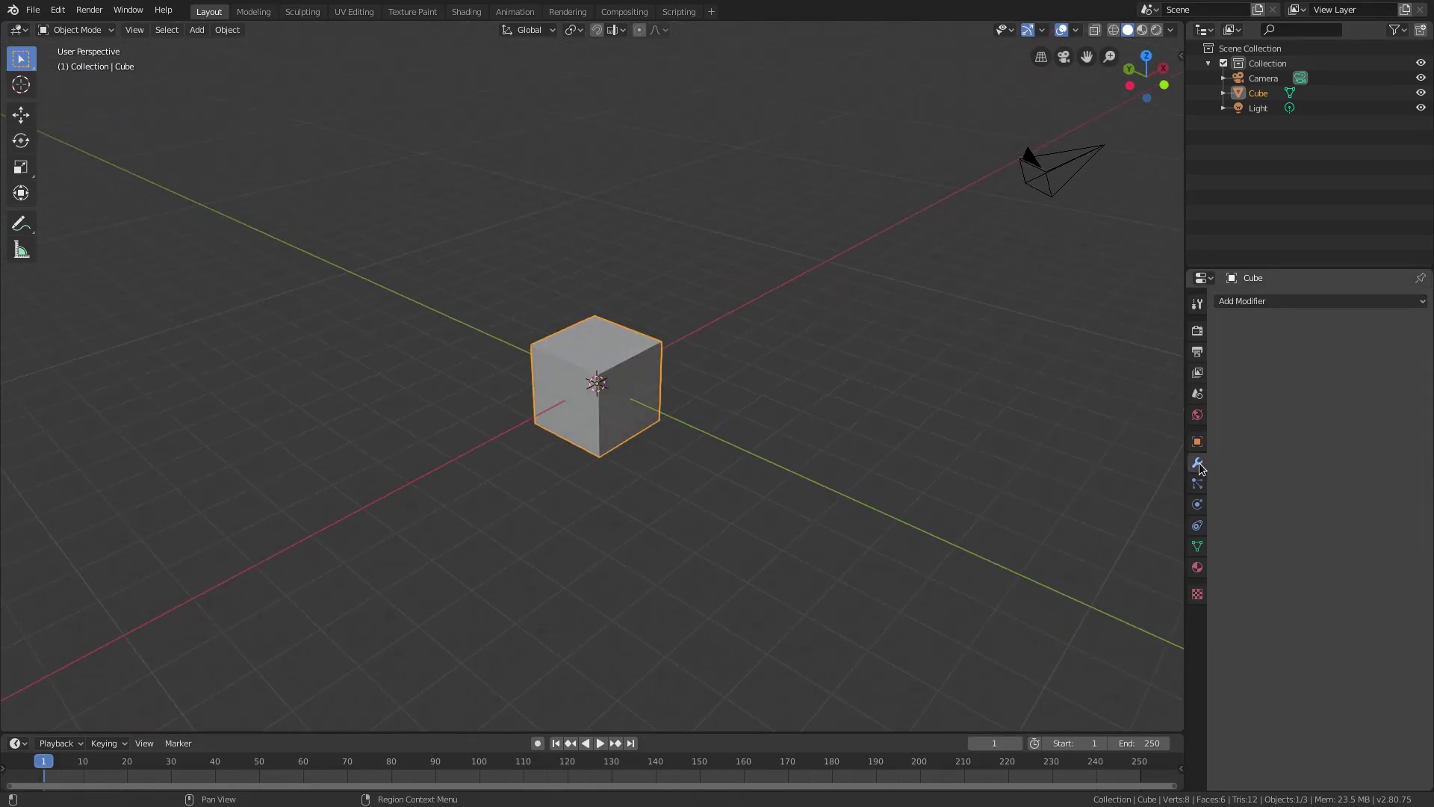
click(1293, 297)
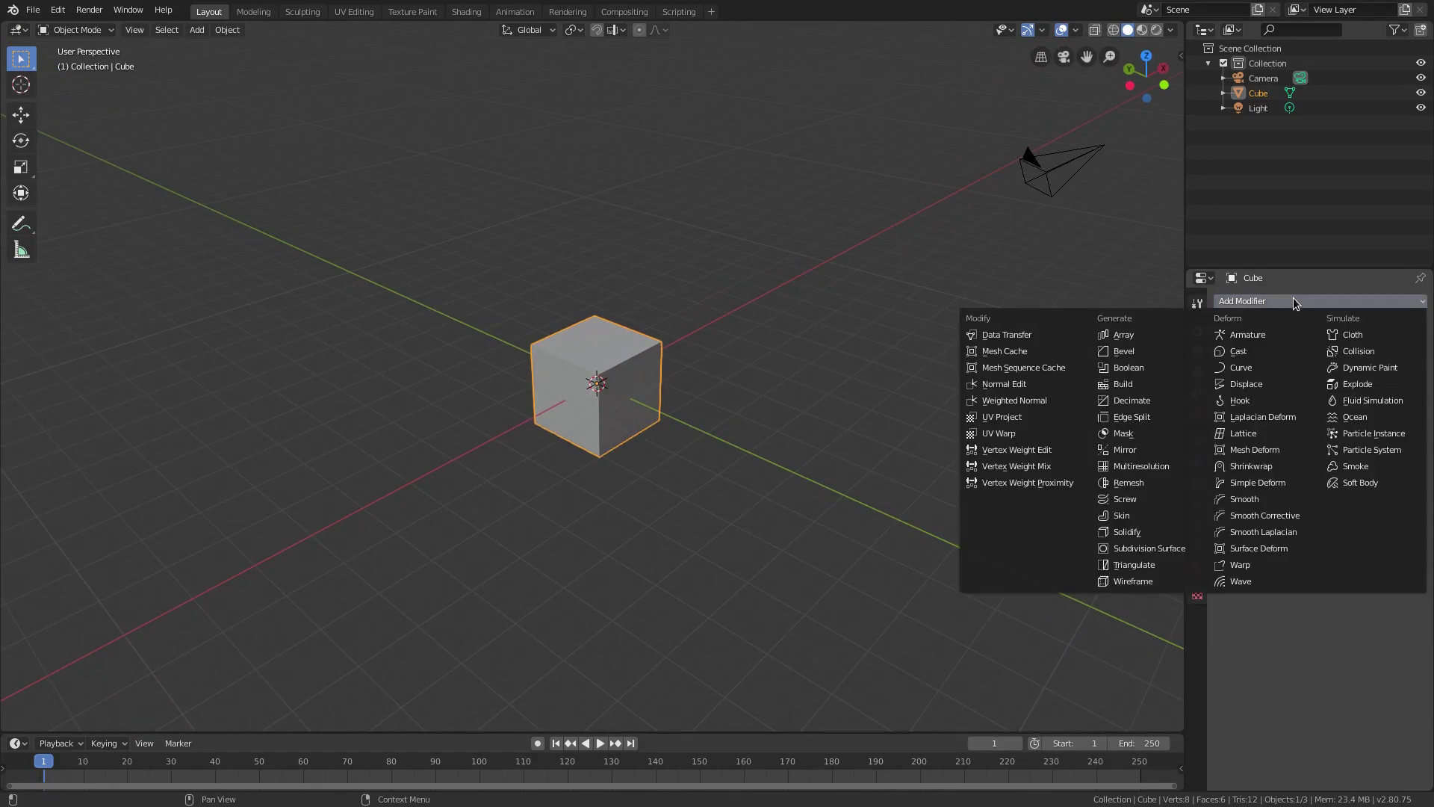
click(1158, 333)
middle_drag(768, 399, 571, 334)
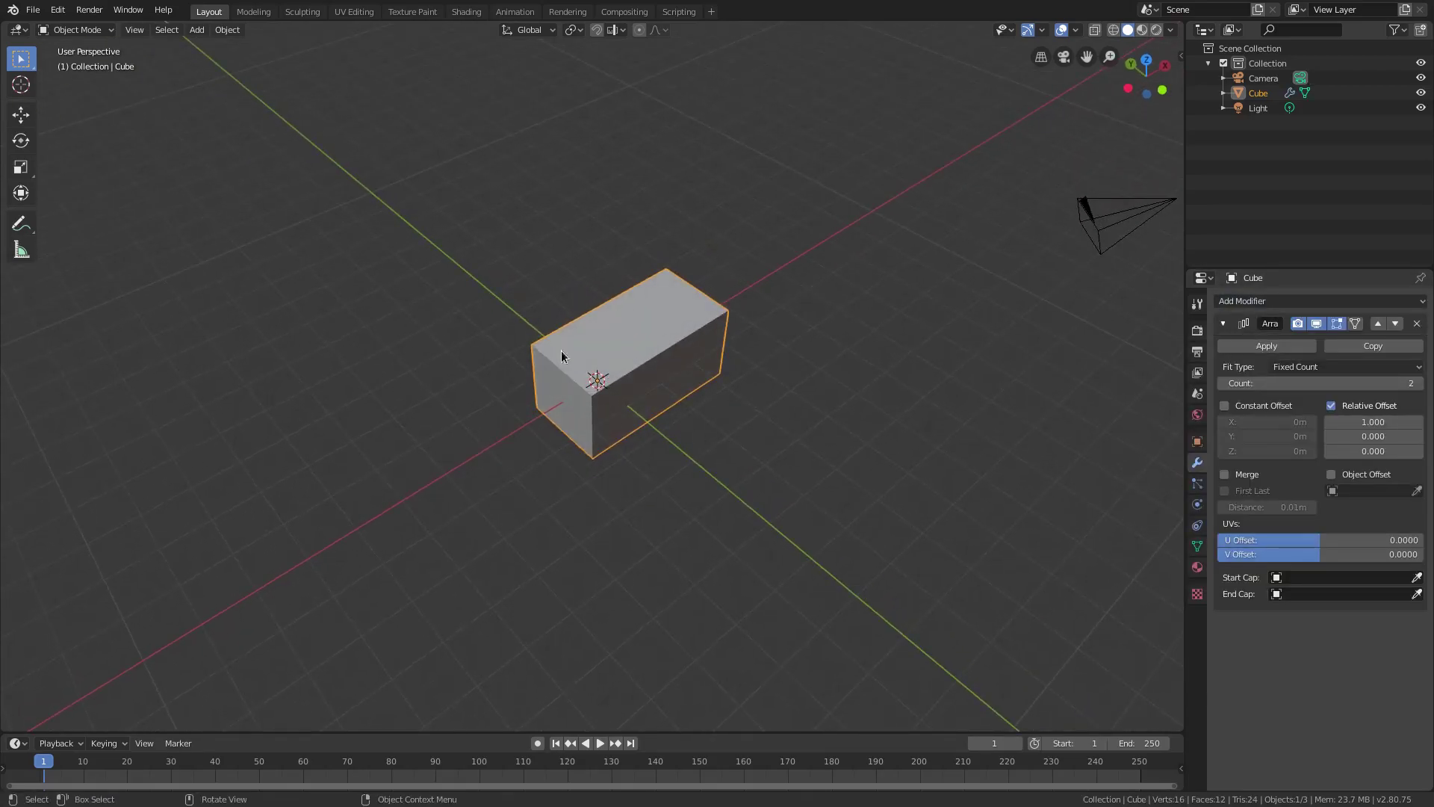
middle_drag(763, 436, 874, 385)
mouse_move(1273, 383)
mouse_down()
mouse_move(1345, 382)
mouse_move(1281, 383)
mouse_up()
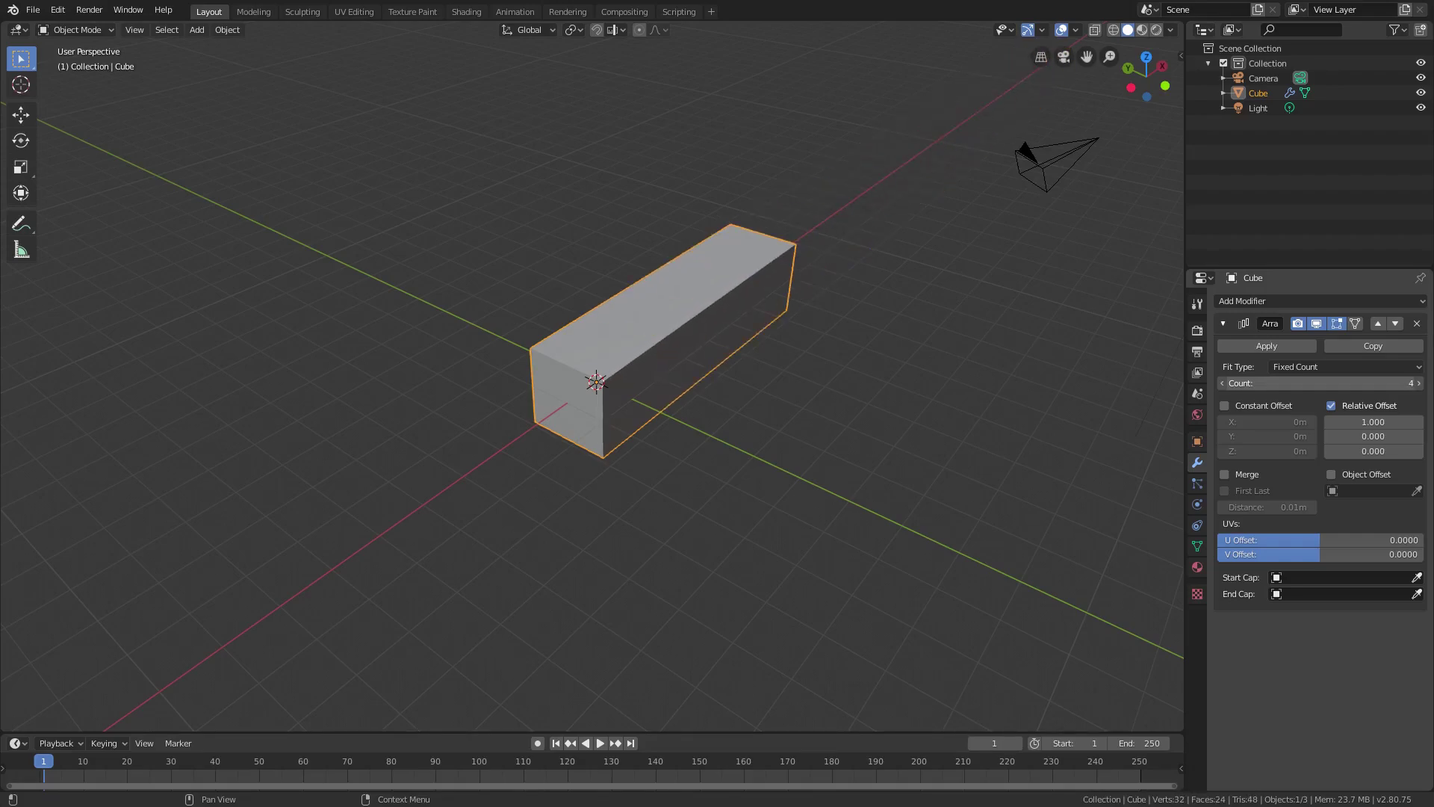
Step: Change the array's relative offset to X 0 and Y 1
click(1375, 425)
text(0)
key(Return)
click(1373, 436)
text(1)
key(Return)
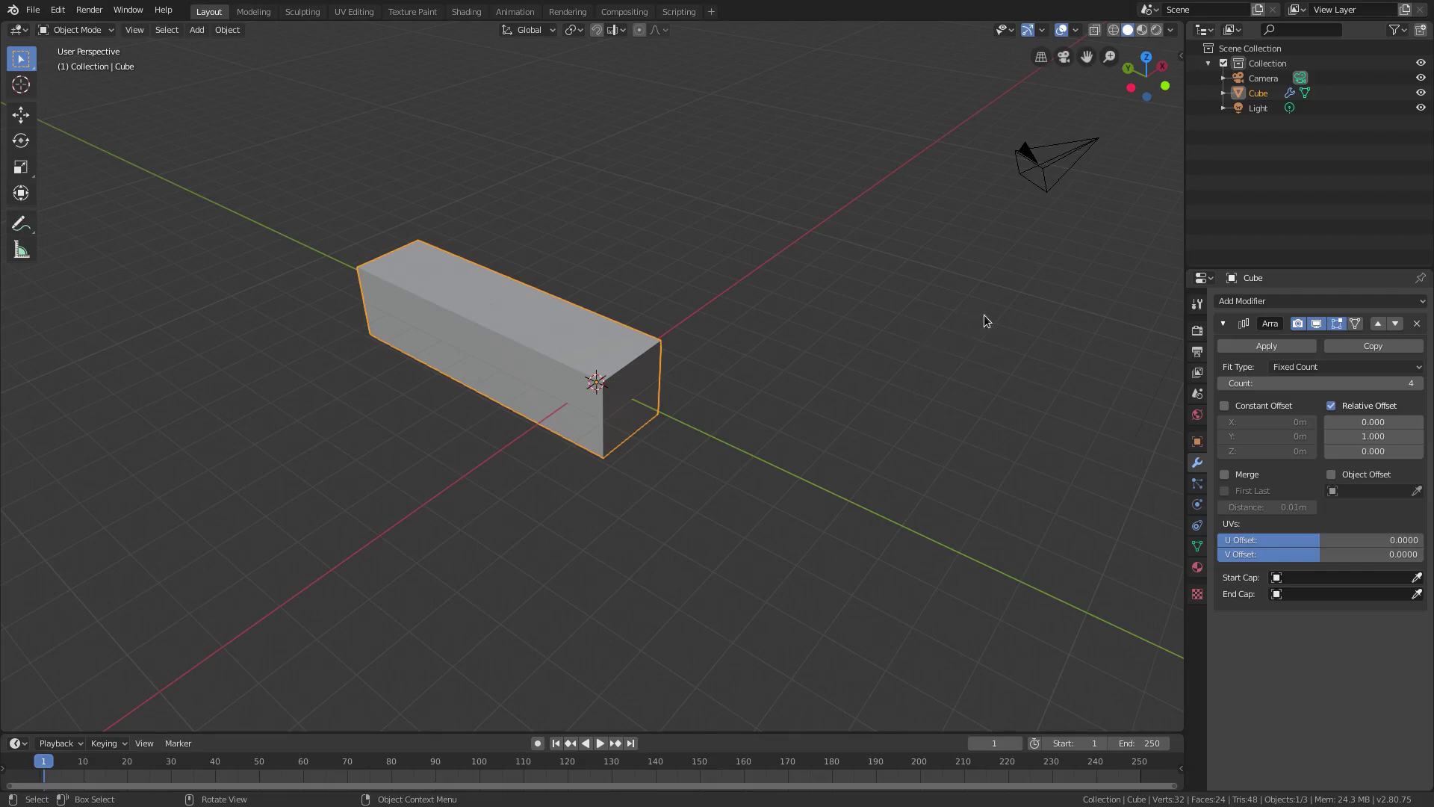
Step: Add a second Array modifier to the cube with a count of 10
click(1277, 302)
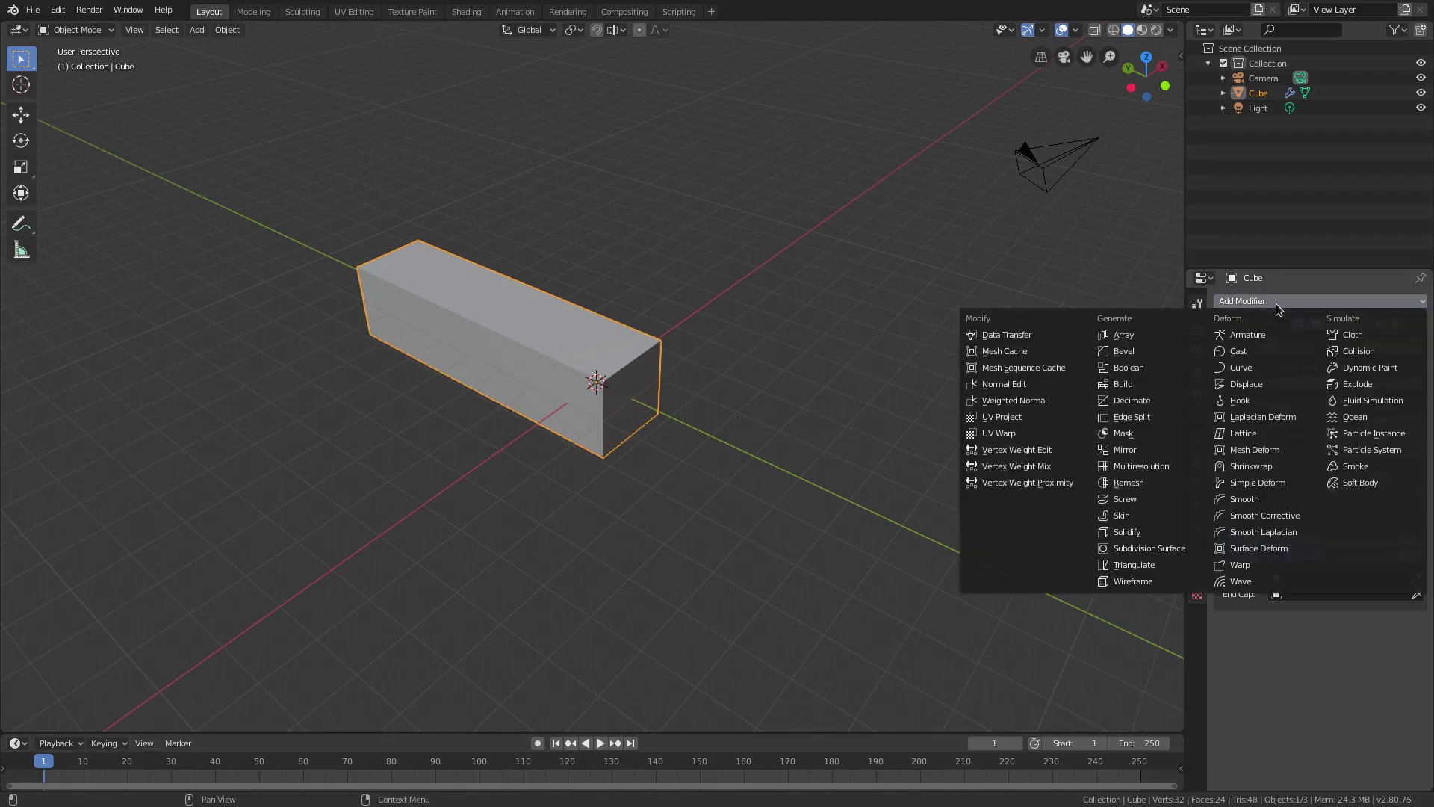
click(1148, 336)
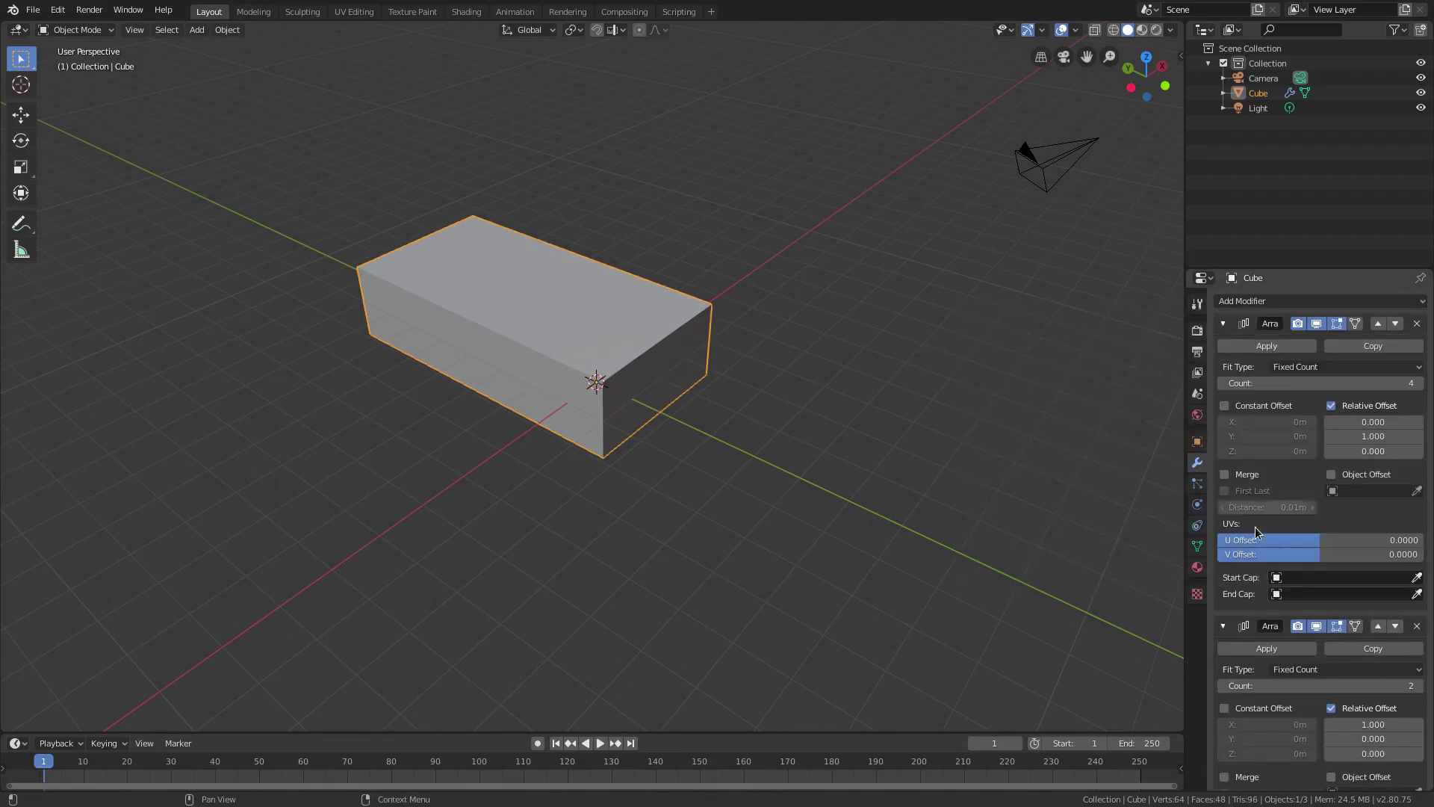
drag(1296, 685, 1382, 685)
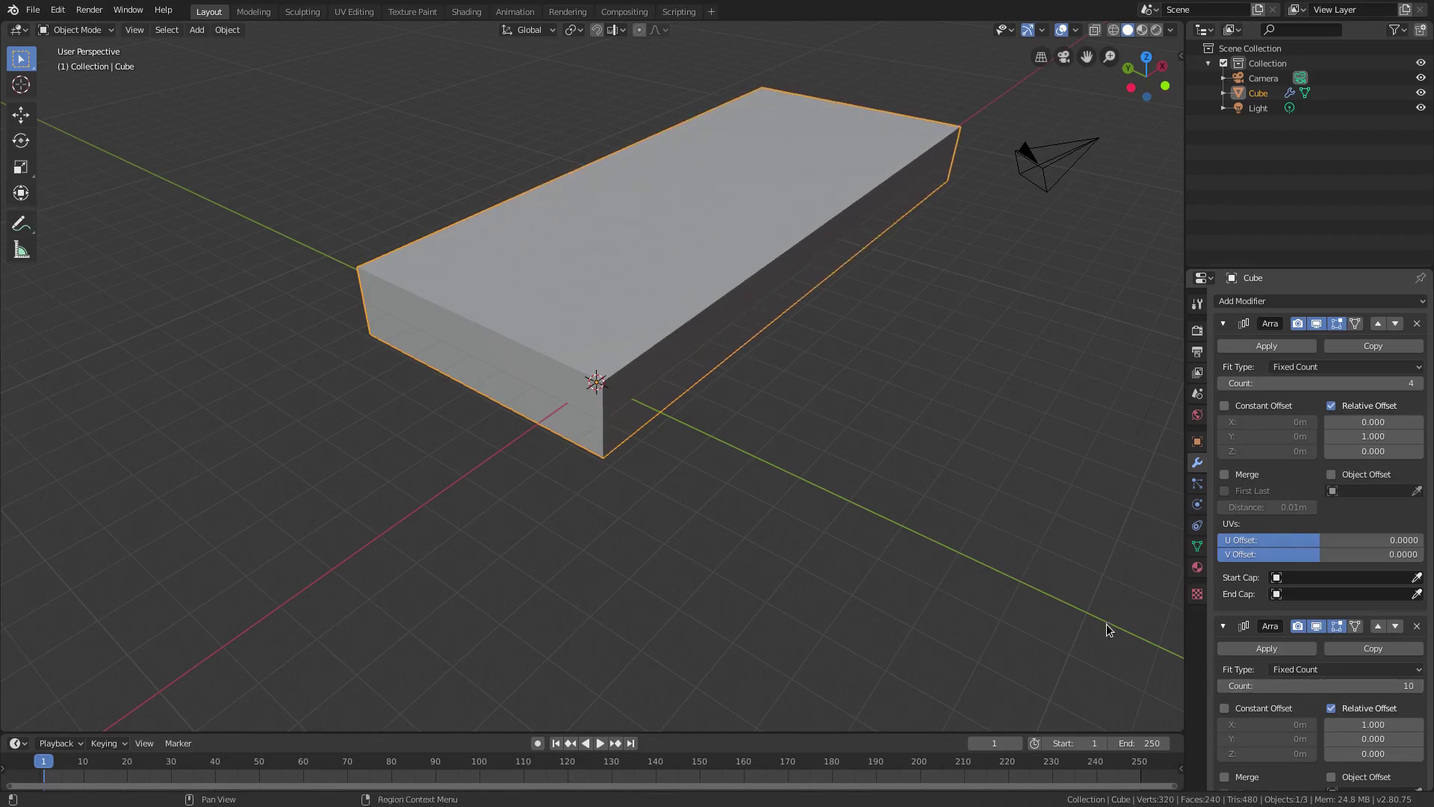
Step: Set the first Array modifier's count to 10
scroll(1037, 595, down, 2)
middle_drag(738, 415, 782, 508)
drag(1316, 383, 1364, 384)
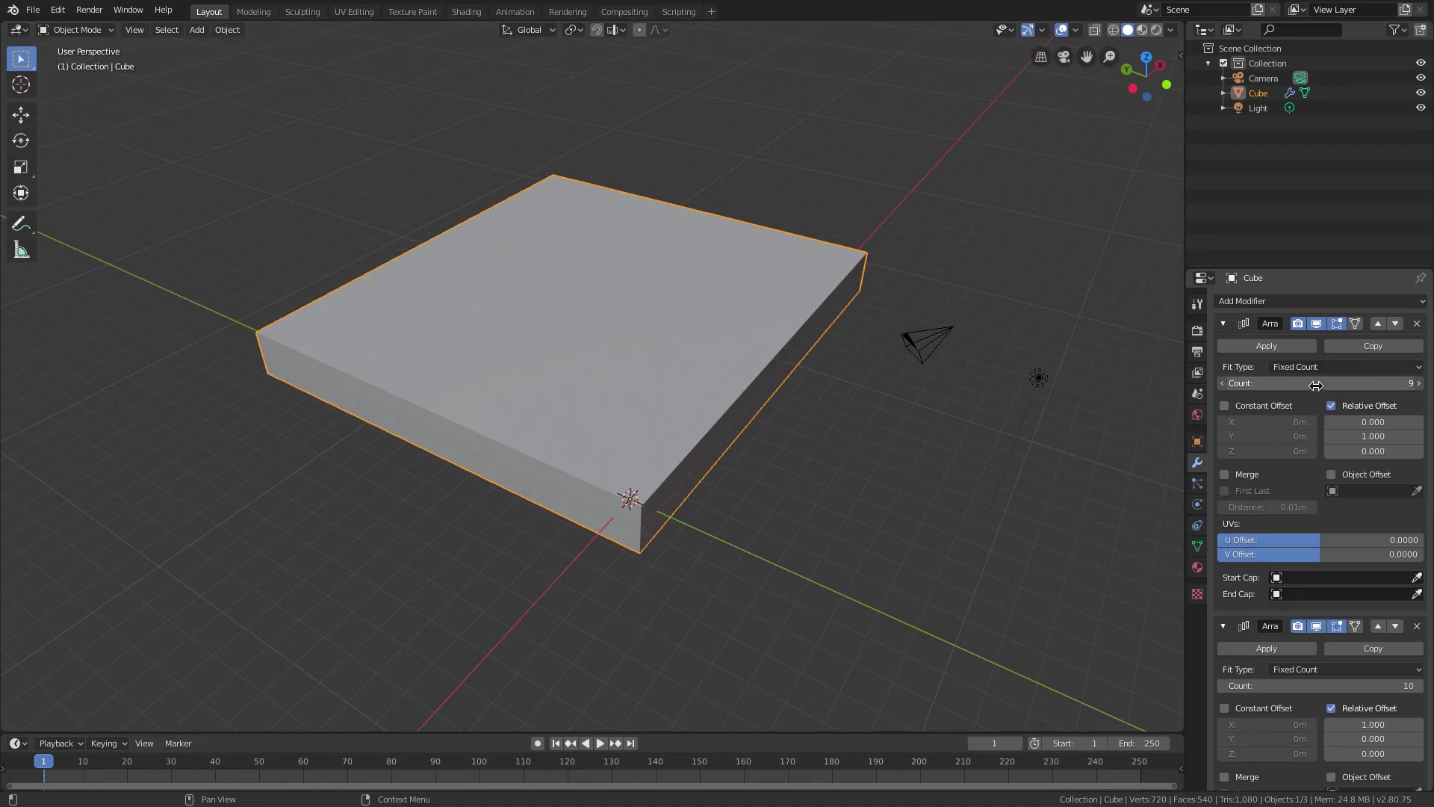
click(1418, 384)
Step: Try moving one top corner vertex of the original cube in Edit Mode, and undo the move
middle_drag(687, 415, 807, 517)
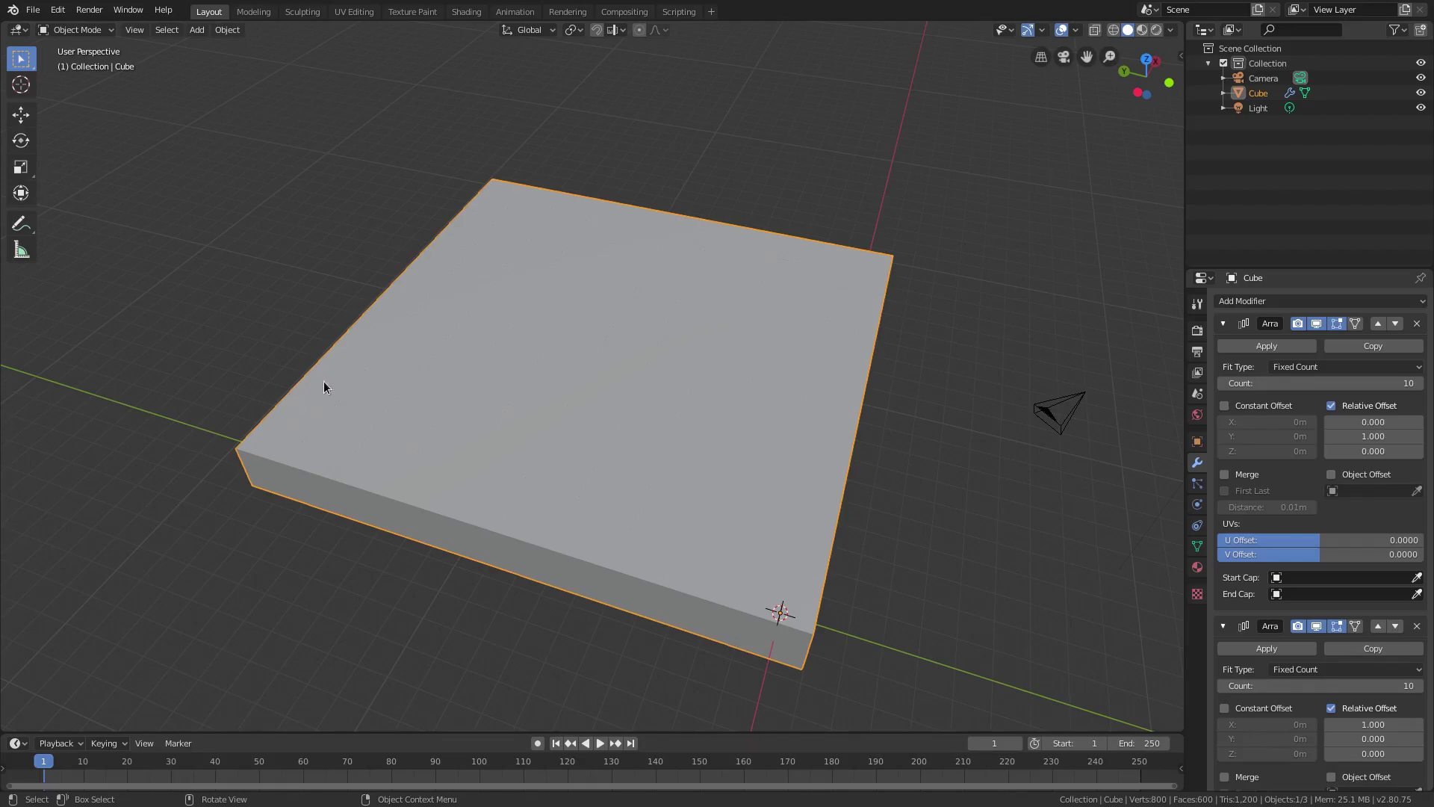
key(Tab)
middle_drag(792, 560, 807, 536)
click(771, 553)
key(g)
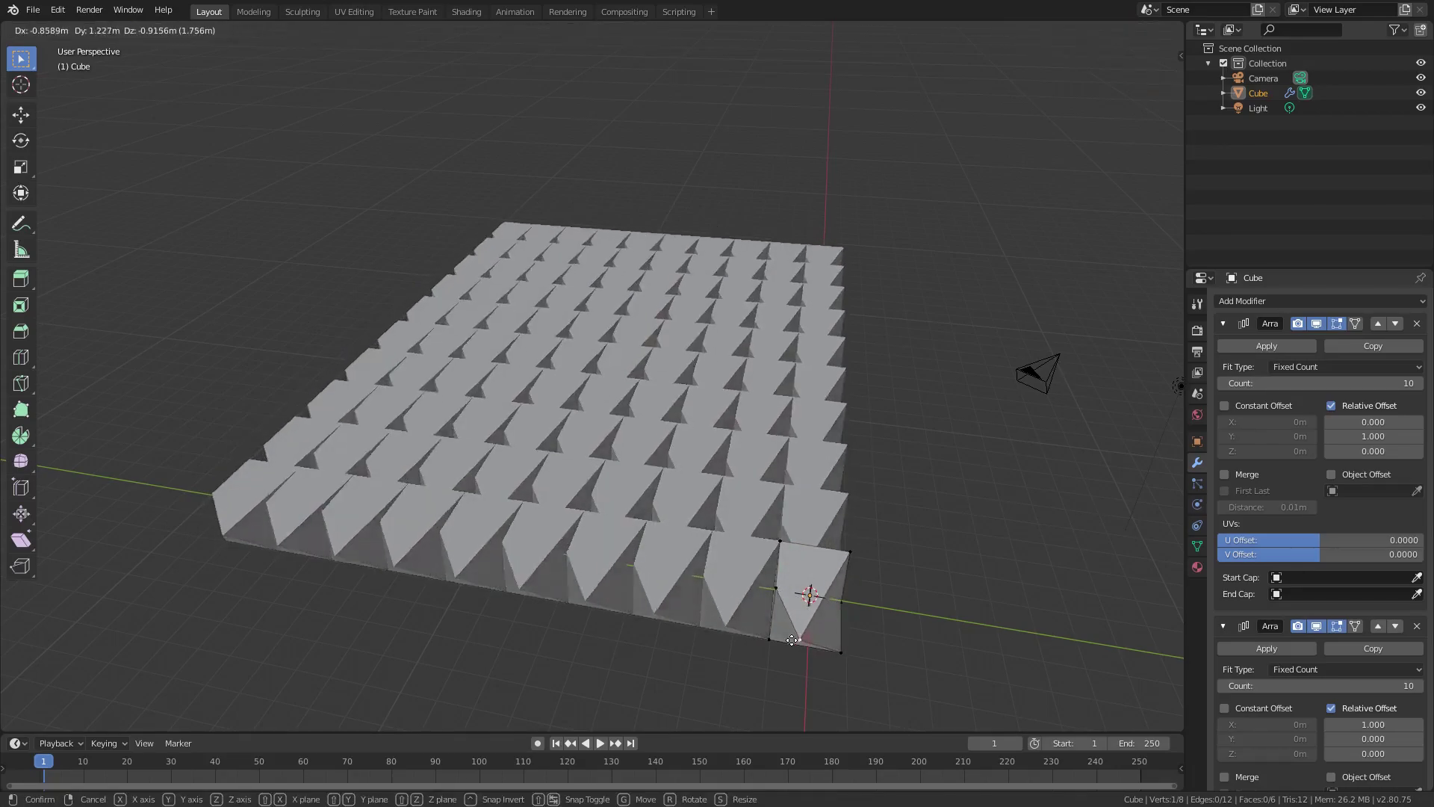
click(832, 560)
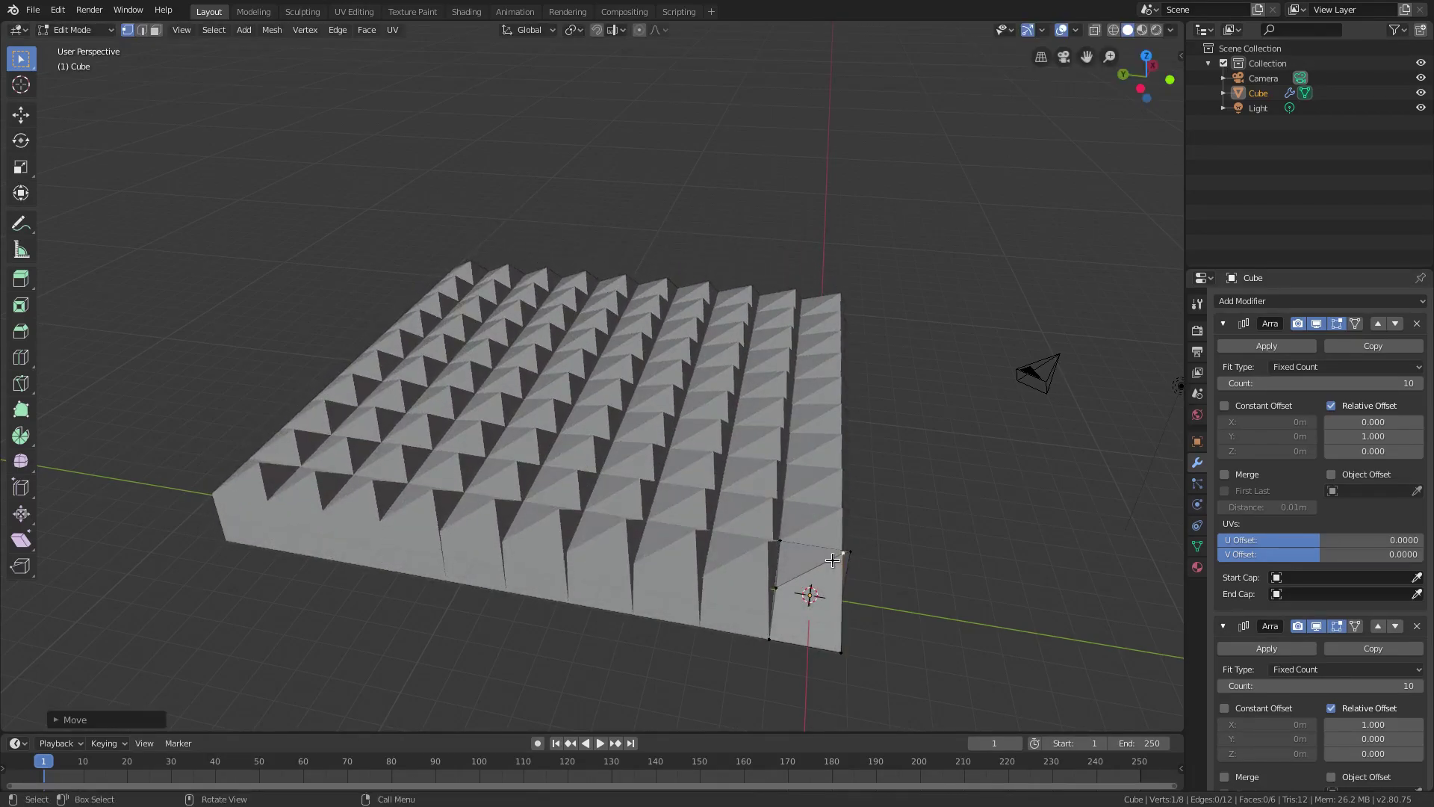
middle_drag(832, 561, 793, 486)
key(ctrl+z)
key(Tab)
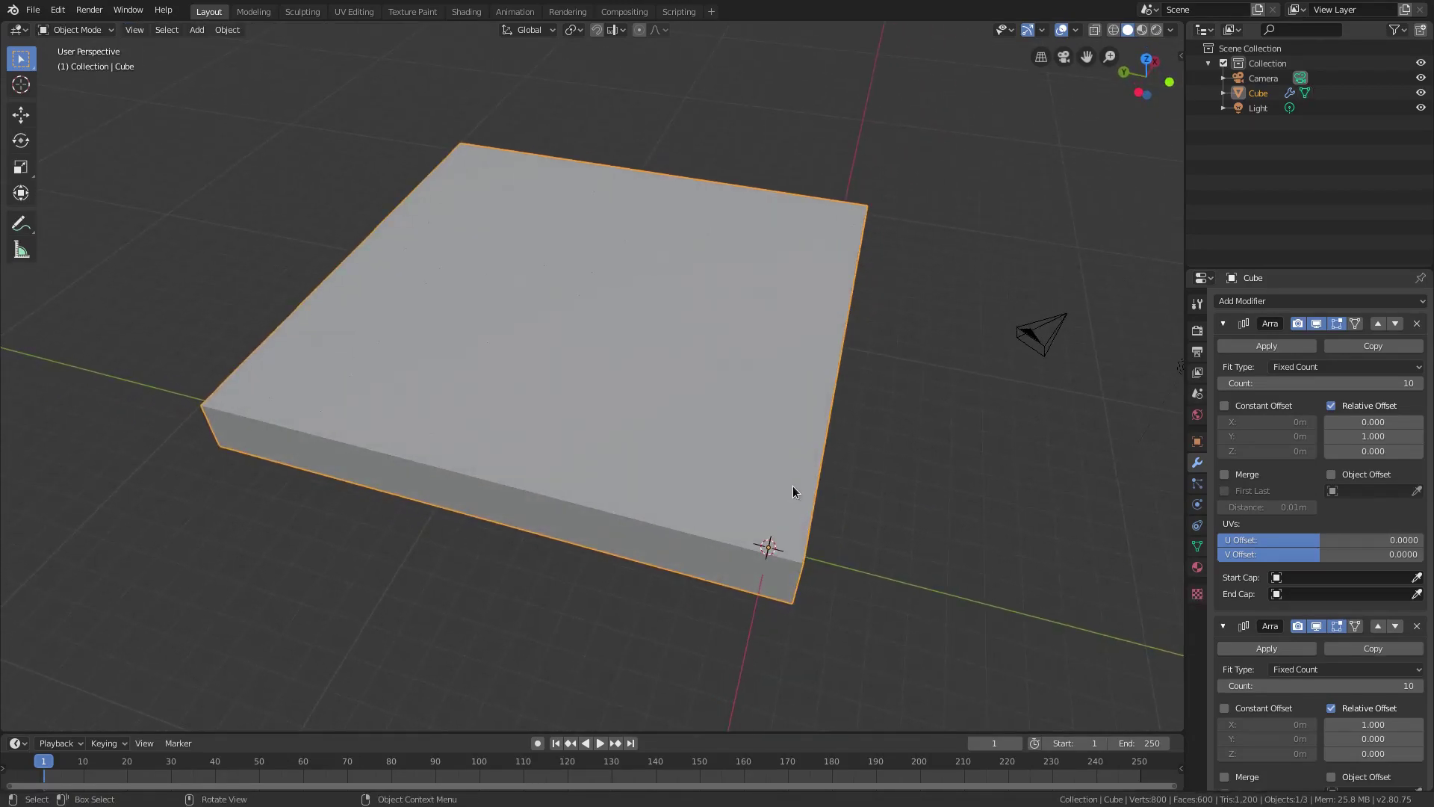
Step: Apply both Array modifiers to the cube
click(1261, 346)
click(1262, 346)
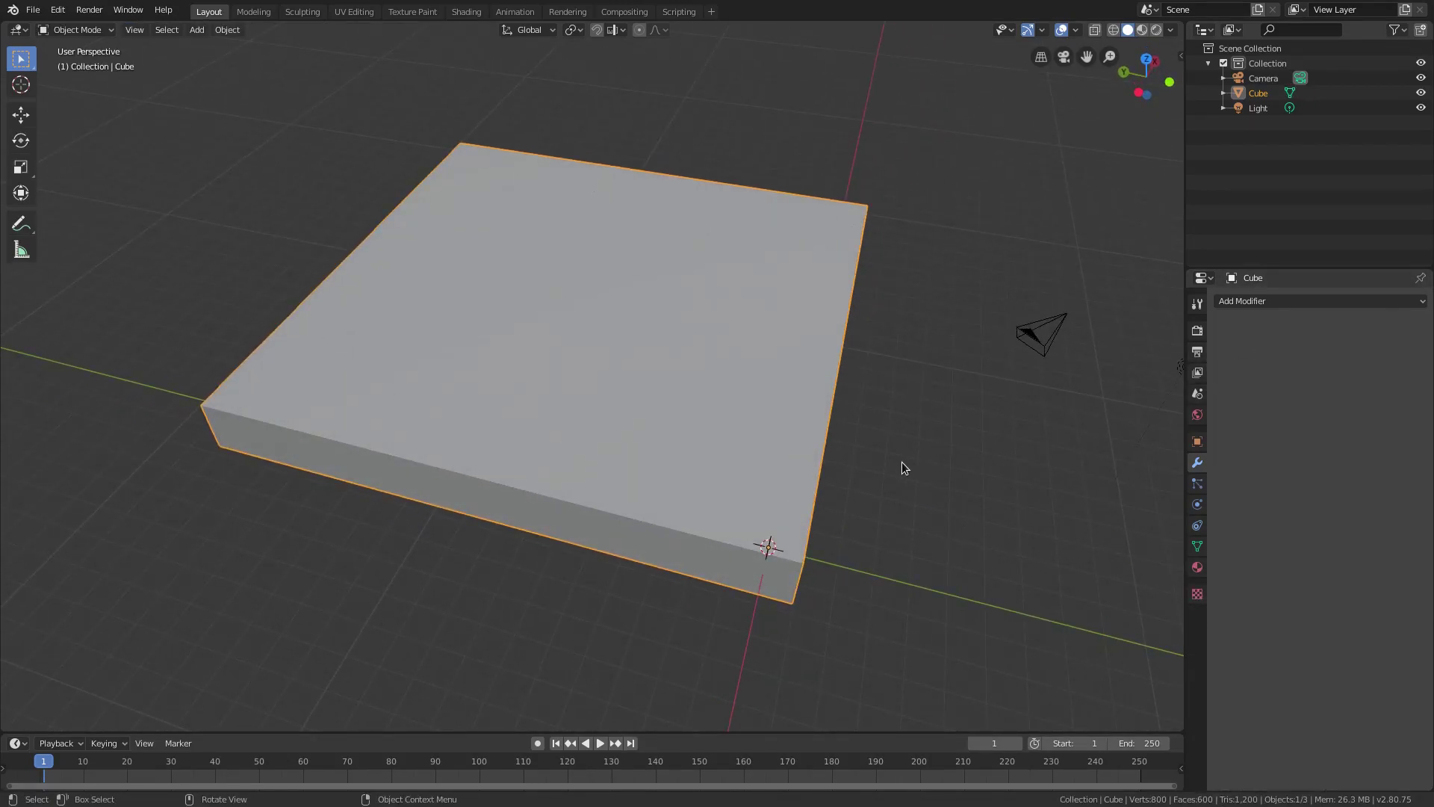
Step: Try moving a single vertex on the slab's upper front edge in Edit Mode
key(Tab)
mouse_move(723, 490)
middle_down()
mouse_move(727, 477)
mouse_move(666, 480)
mouse_move(684, 498)
mouse_move(715, 474)
middle_up()
key(g)
right_click(674, 475)
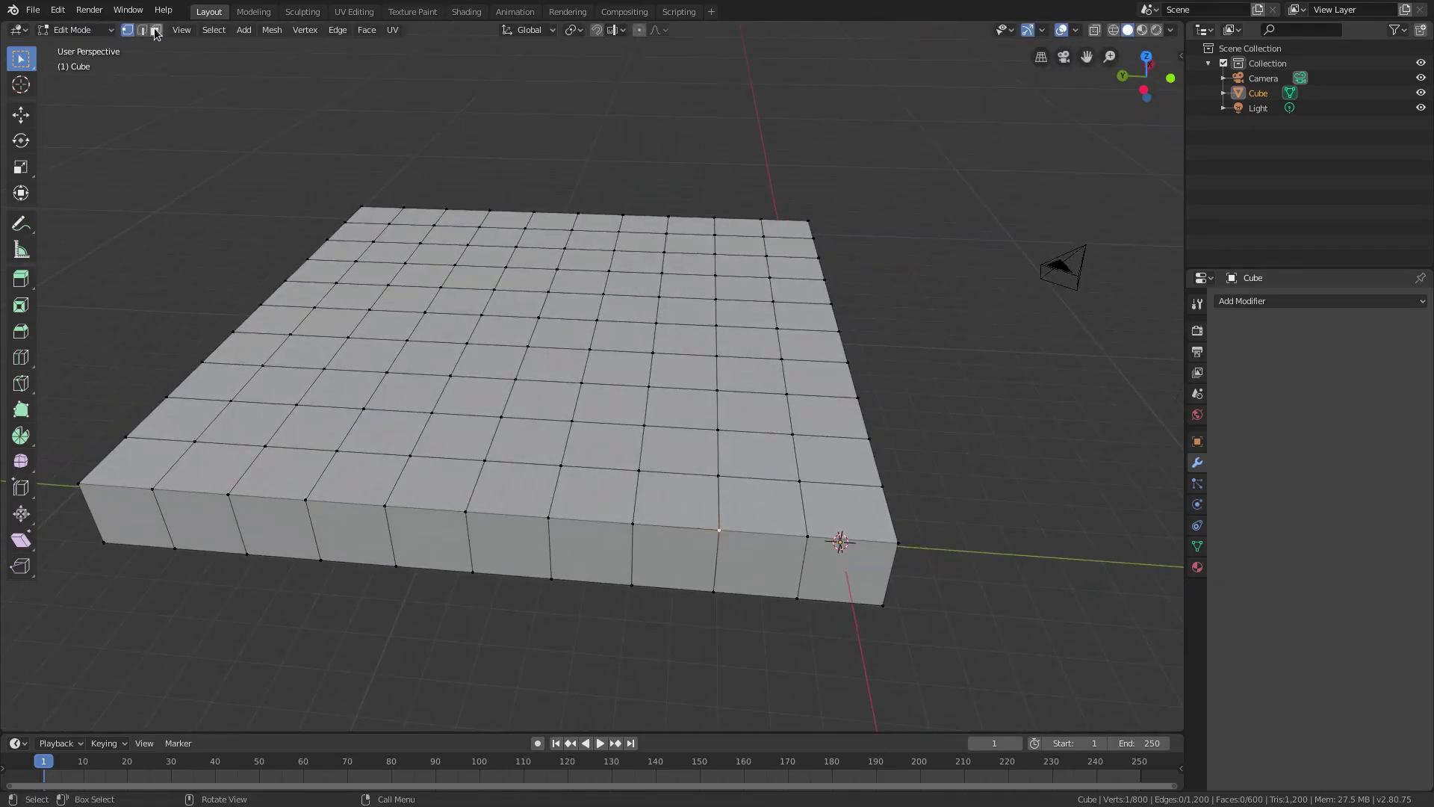
Step: Select the three outer faces of the corner cube in face select mode and try moving them away from the slab
shift+click(836, 522)
shift+click(838, 569)
shift+middle_drag(838, 570, 733, 516)
right_click(756, 512)
middle_drag(547, 469, 490, 455)
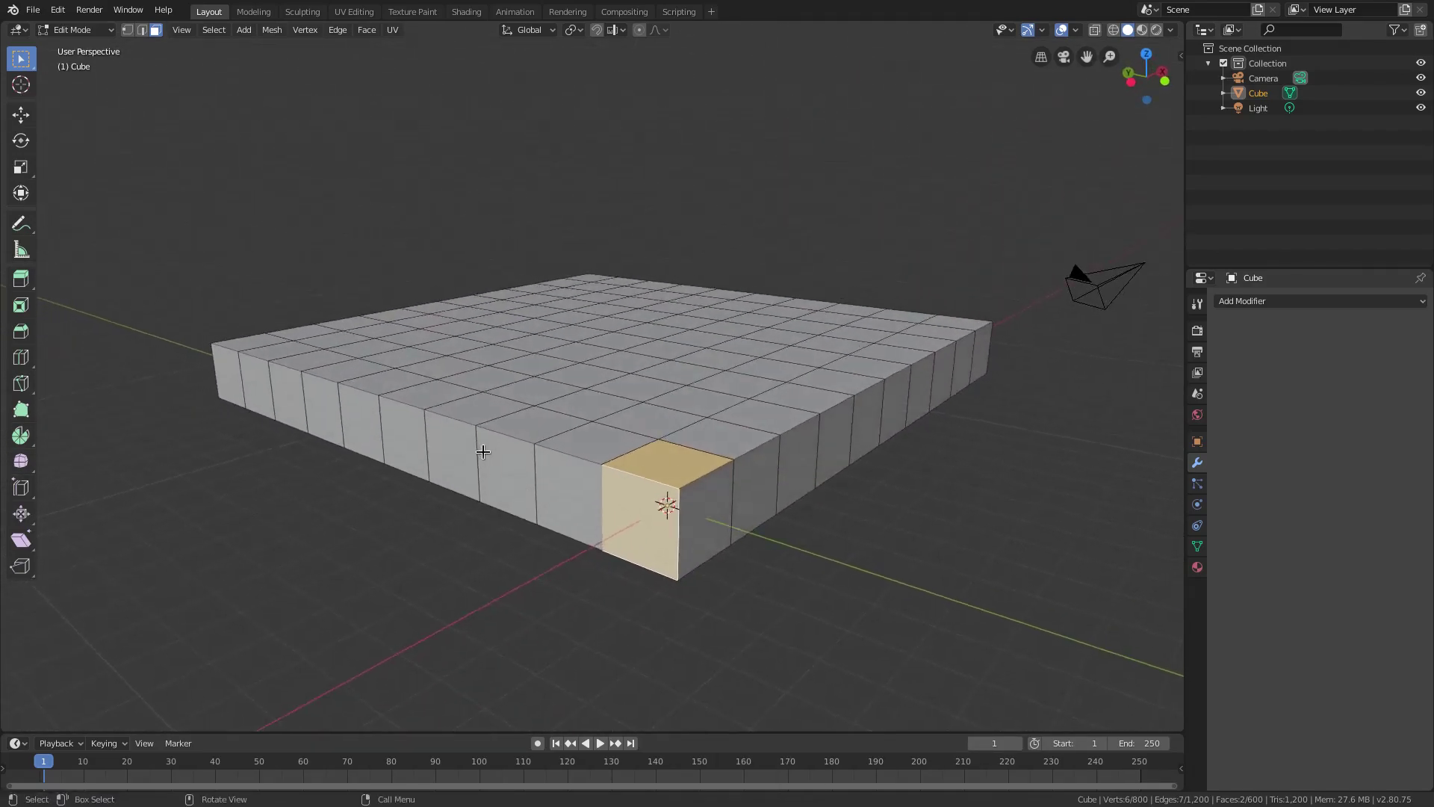
shift+click(704, 531)
middle_drag(695, 527, 753, 540)
key(g)
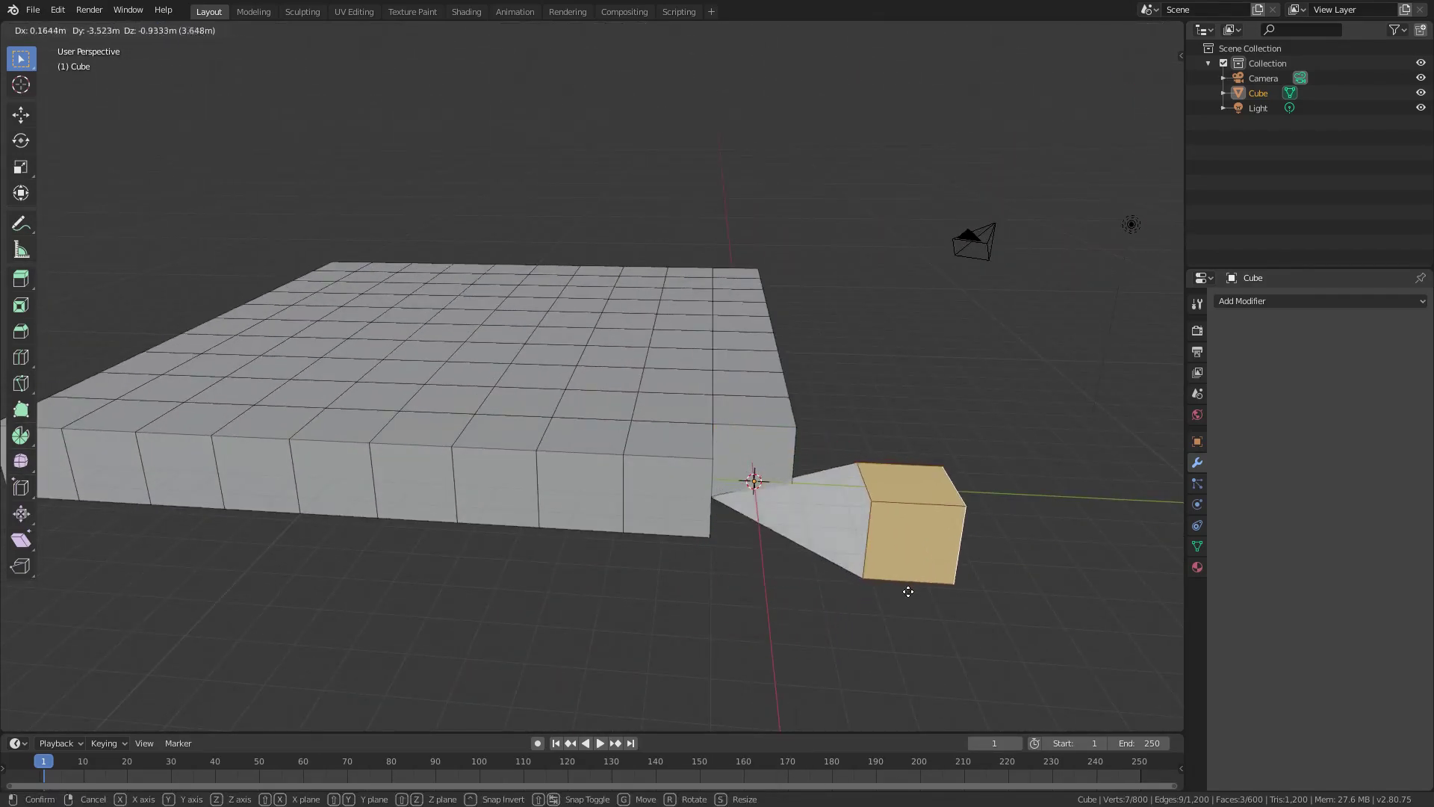
key(Escape)
Step: Add another face to the corner cube's selection, try moving the faces again, and return to Object Mode
middle_drag(842, 64, 736, 408)
shift+click(752, 403)
middle_drag(750, 305, 792, 382)
key(g)
right_click(910, 382)
middle_drag(922, 381, 833, 373)
key(g)
right_click(822, 371)
middle_drag(715, 329, 735, 323)
key(Tab)
middle_drag(661, 98, 378, 171)
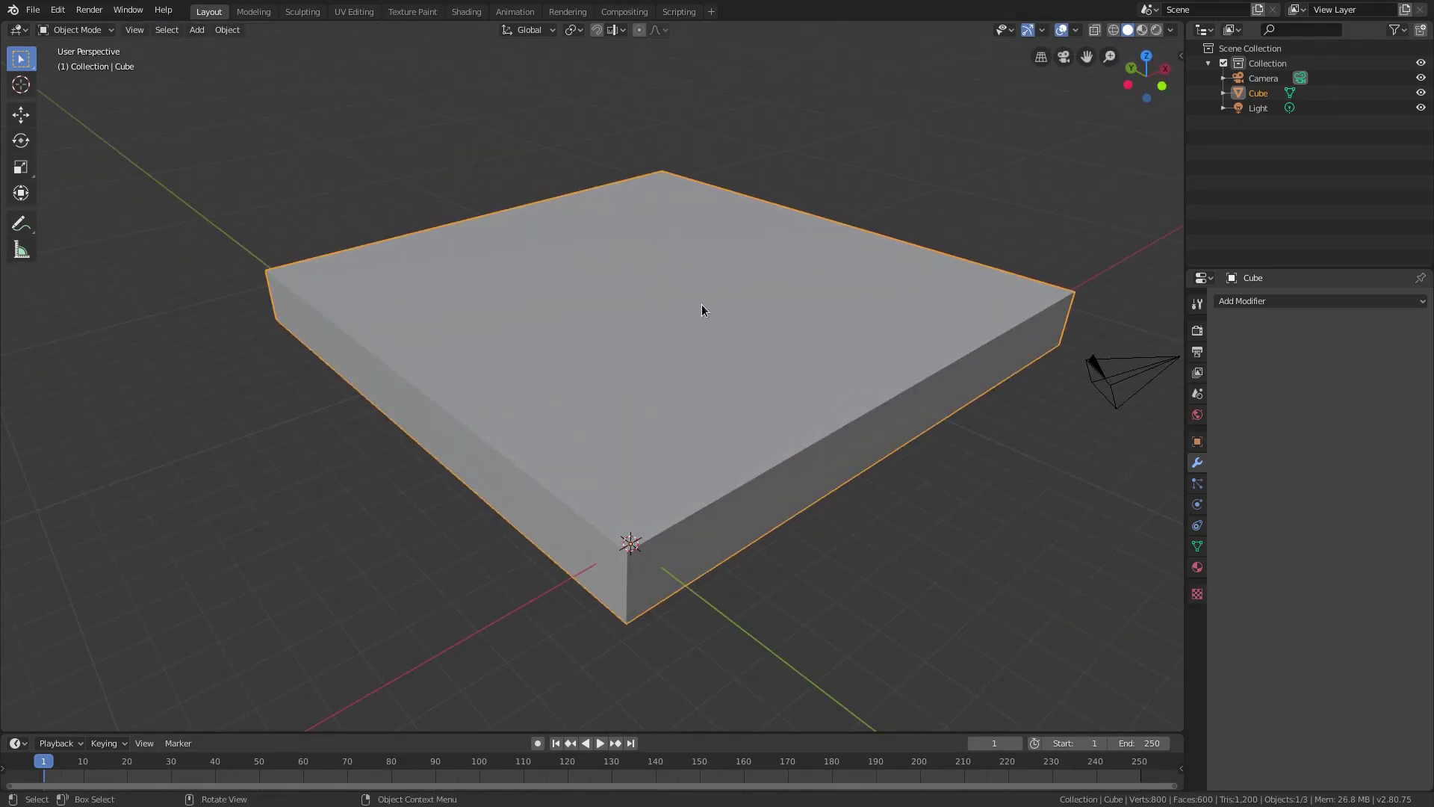
Step: Separate the entire mesh by loose parts into individual cube objects, and return to Object Mode
middle_drag(702, 303, 745, 333)
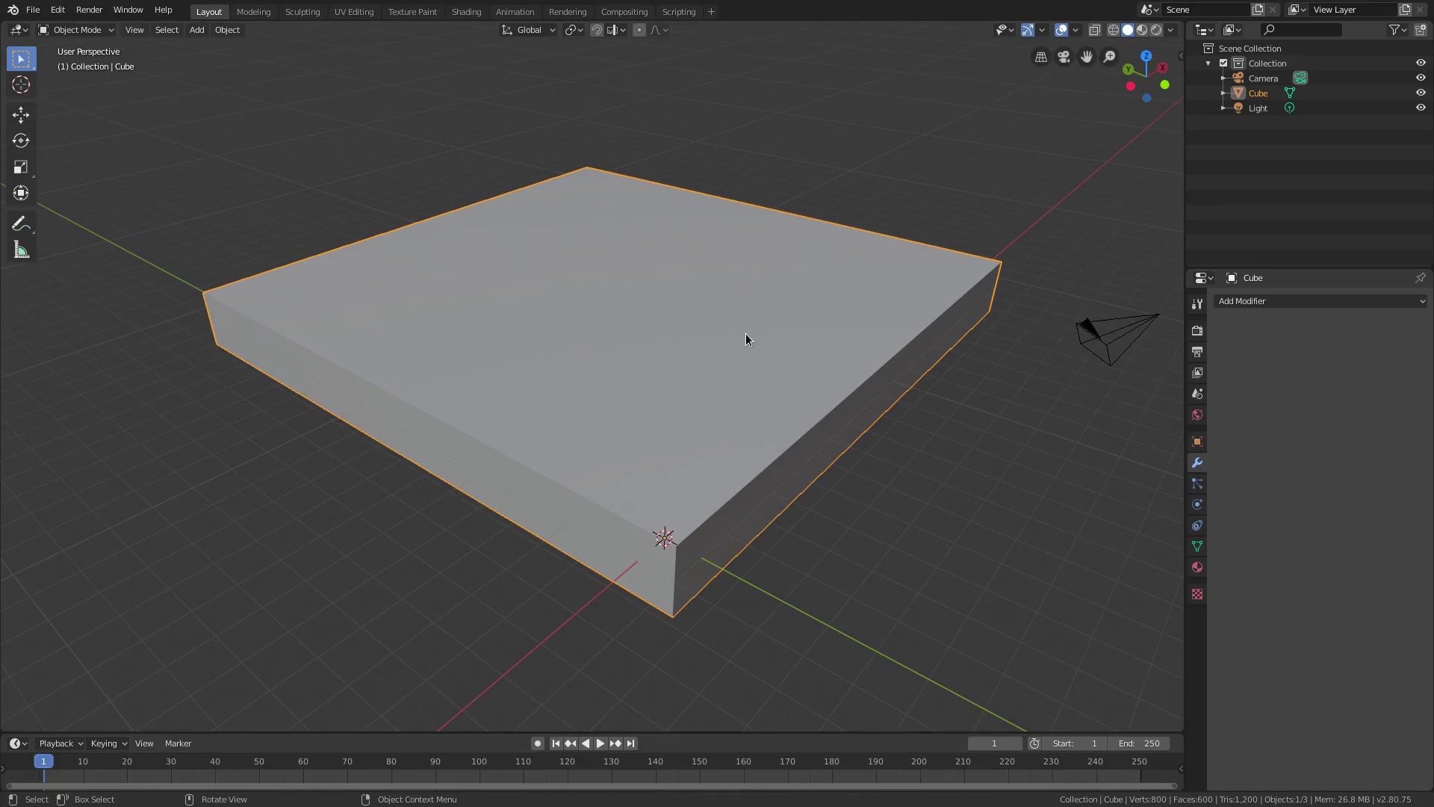
key(Tab)
key(a)
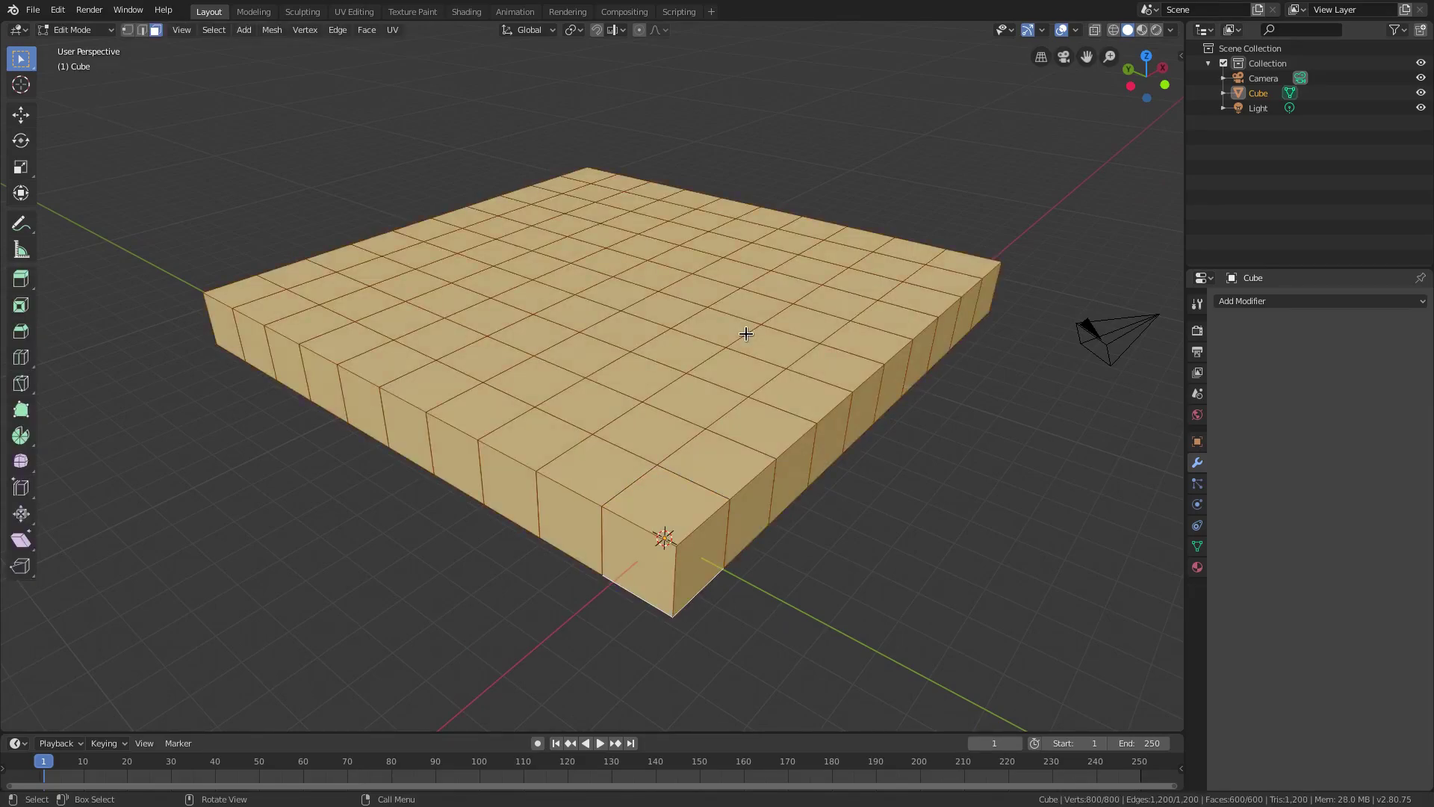
key(p)
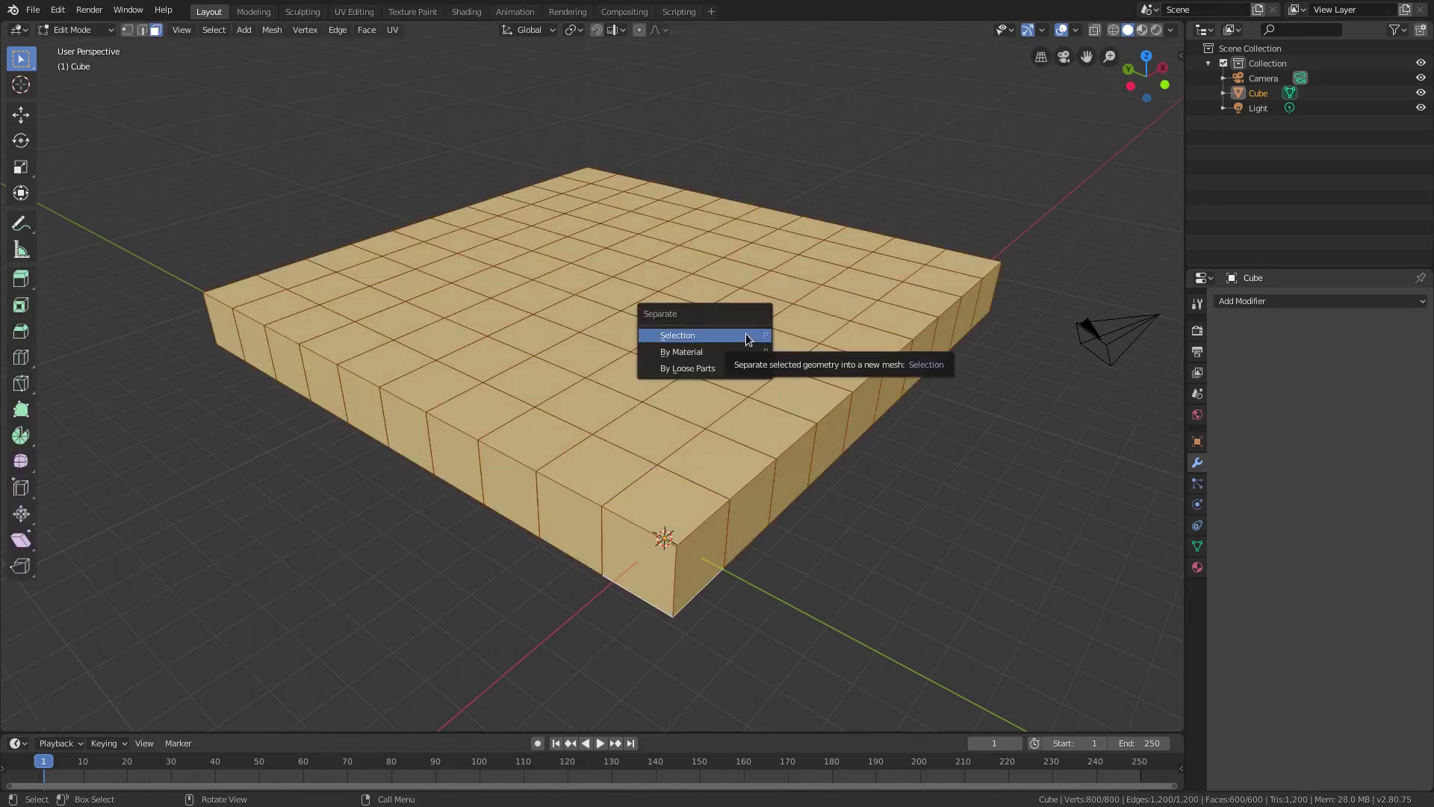
click(720, 374)
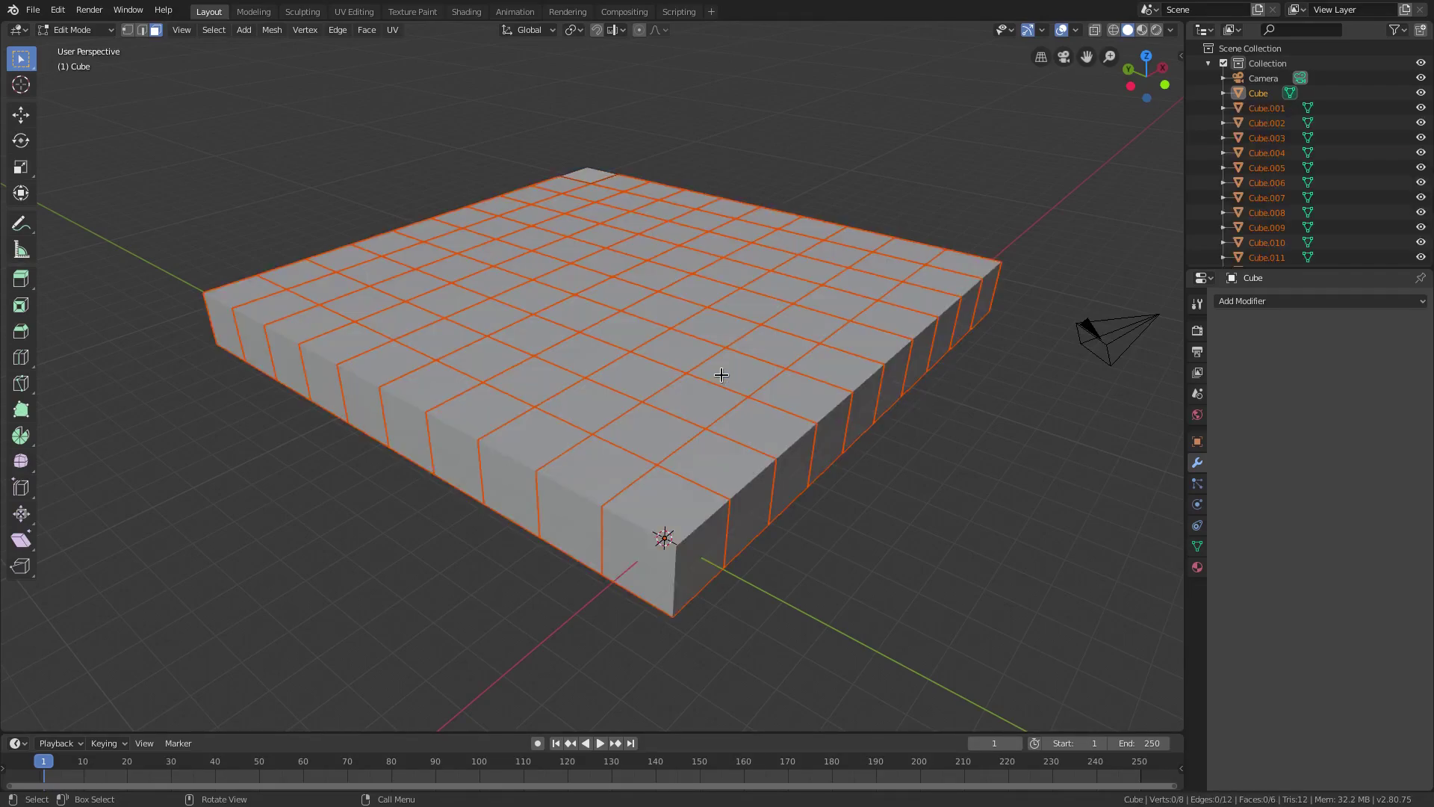
middle_drag(721, 374, 745, 391)
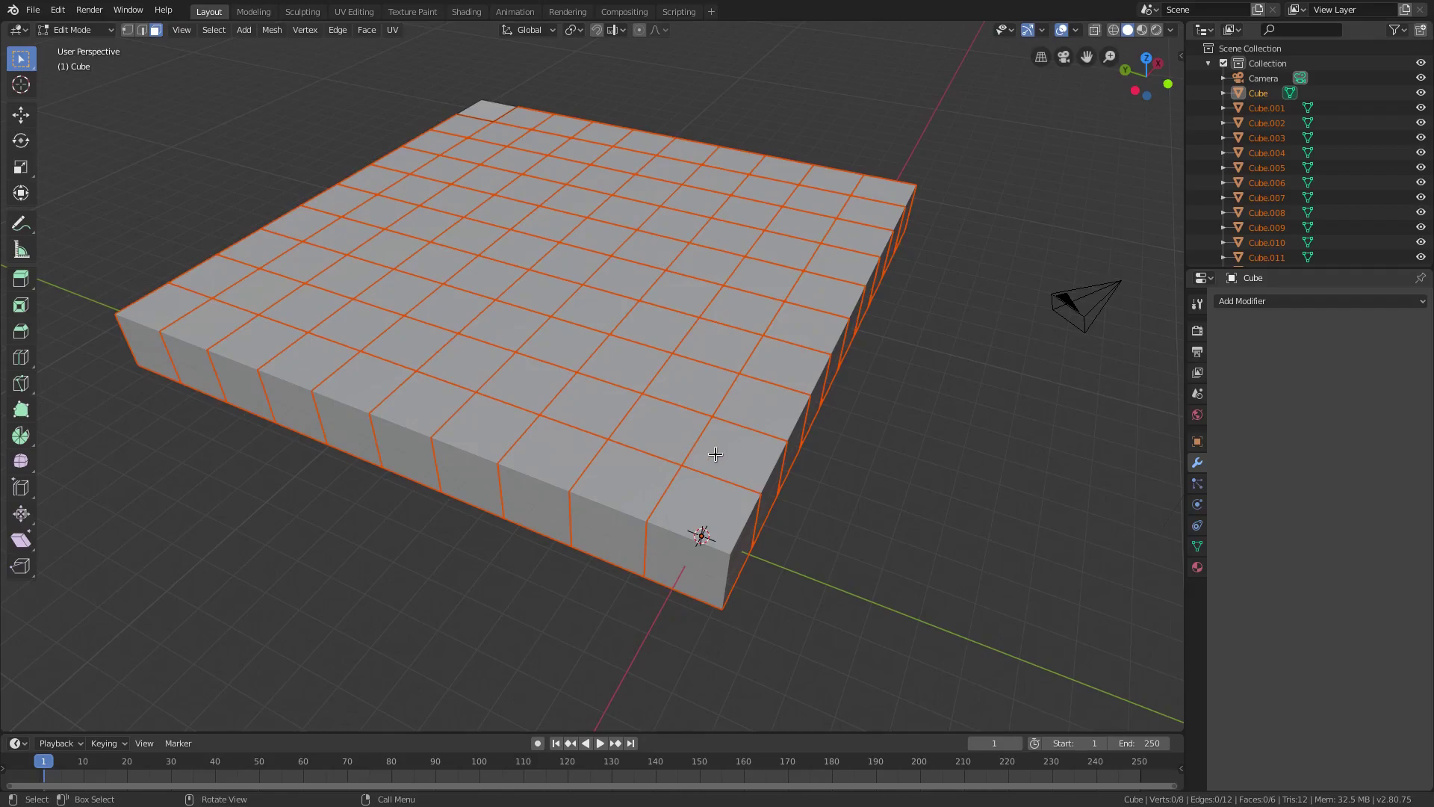
middle_drag(751, 265, 717, 250)
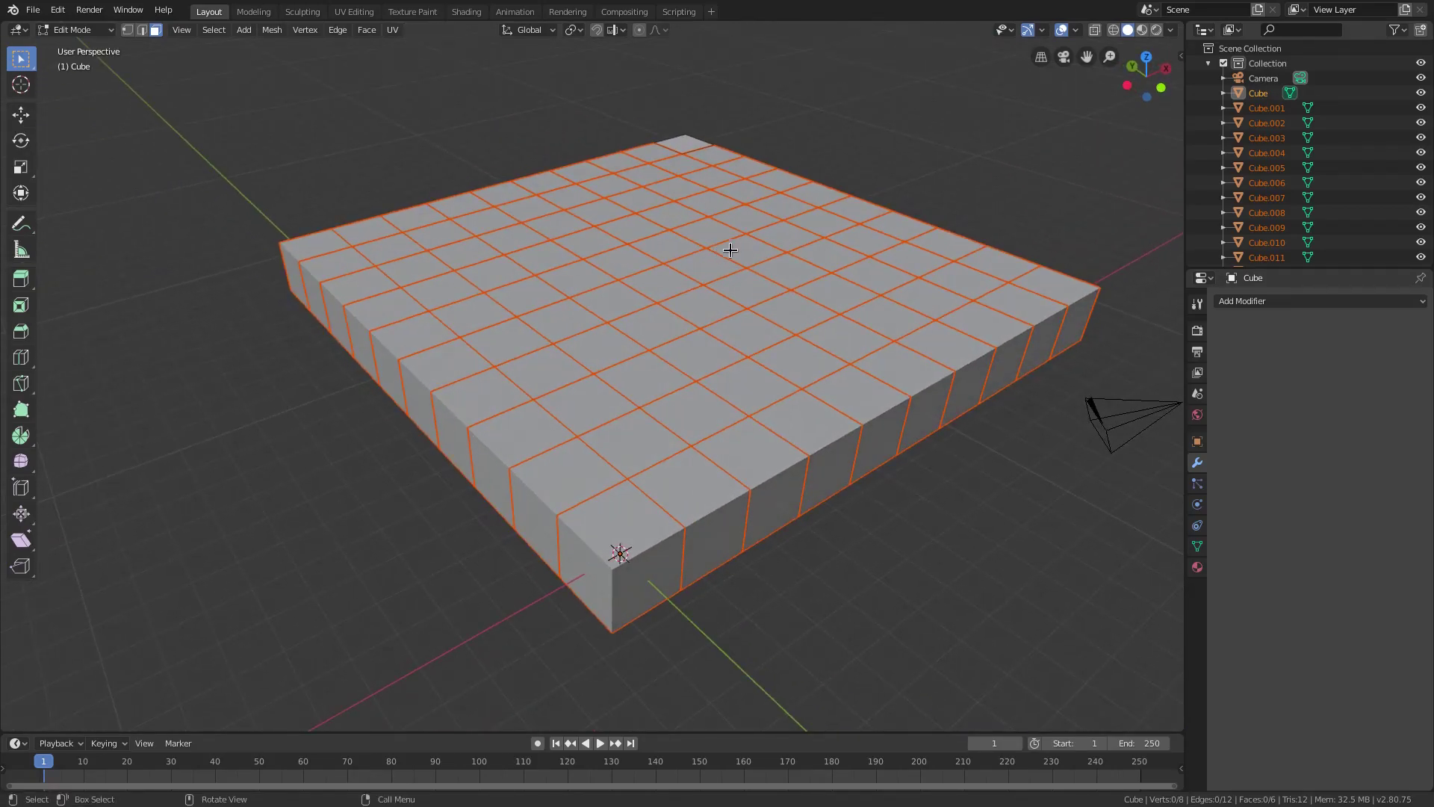
key(Tab)
Step: Try a free trackball rotation on a single cube within the separated grid
click(754, 255)
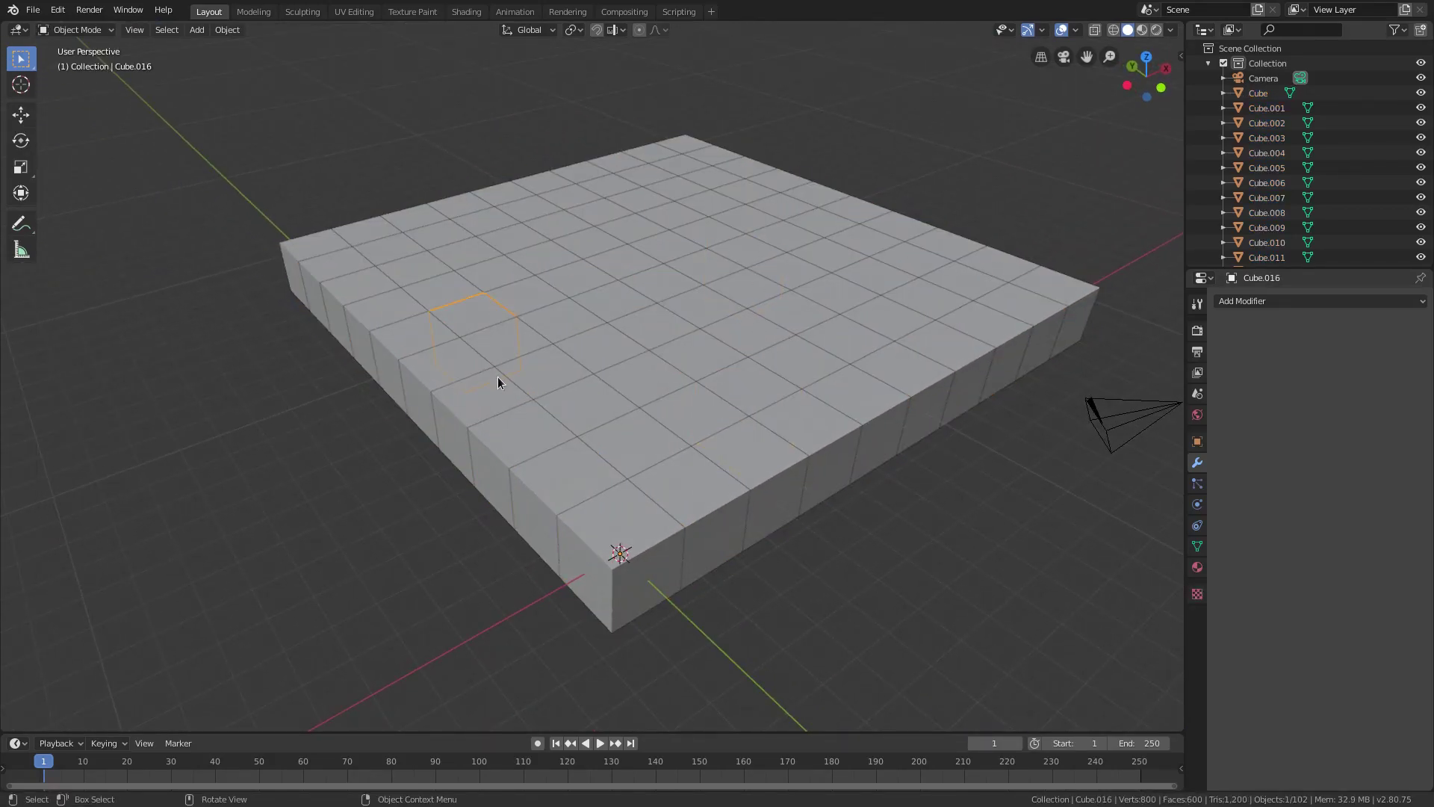
middle_drag(845, 387, 784, 309)
key(r)
key(r)
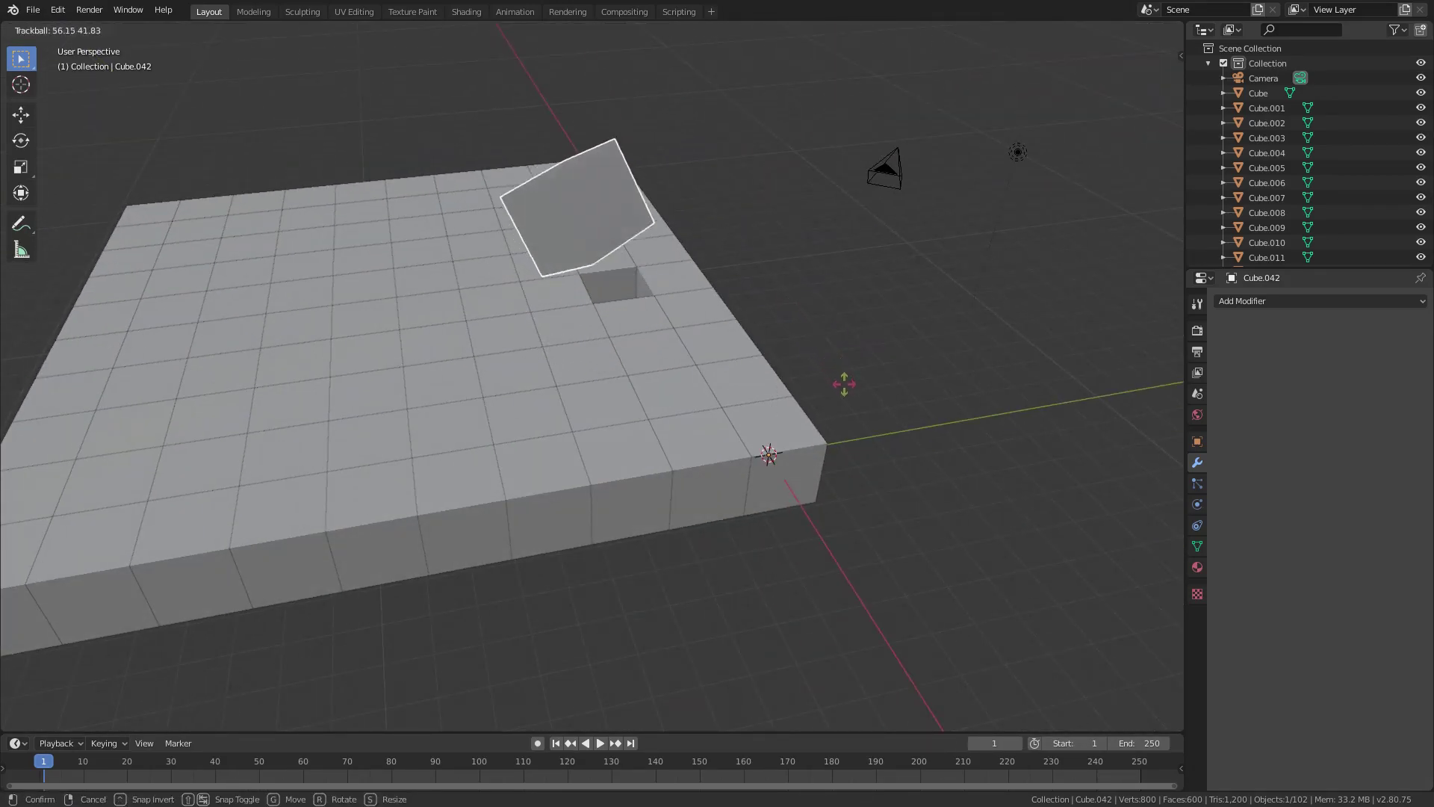
right_click(791, 402)
Step: Try a trackball rotation on the corner cube at the 3D cursor
middle_drag(791, 404, 747, 407)
shift+middle_drag(747, 407, 636, 340)
scroll(617, 298, up, 5)
scroll(612, 329, down, 5)
click(620, 322)
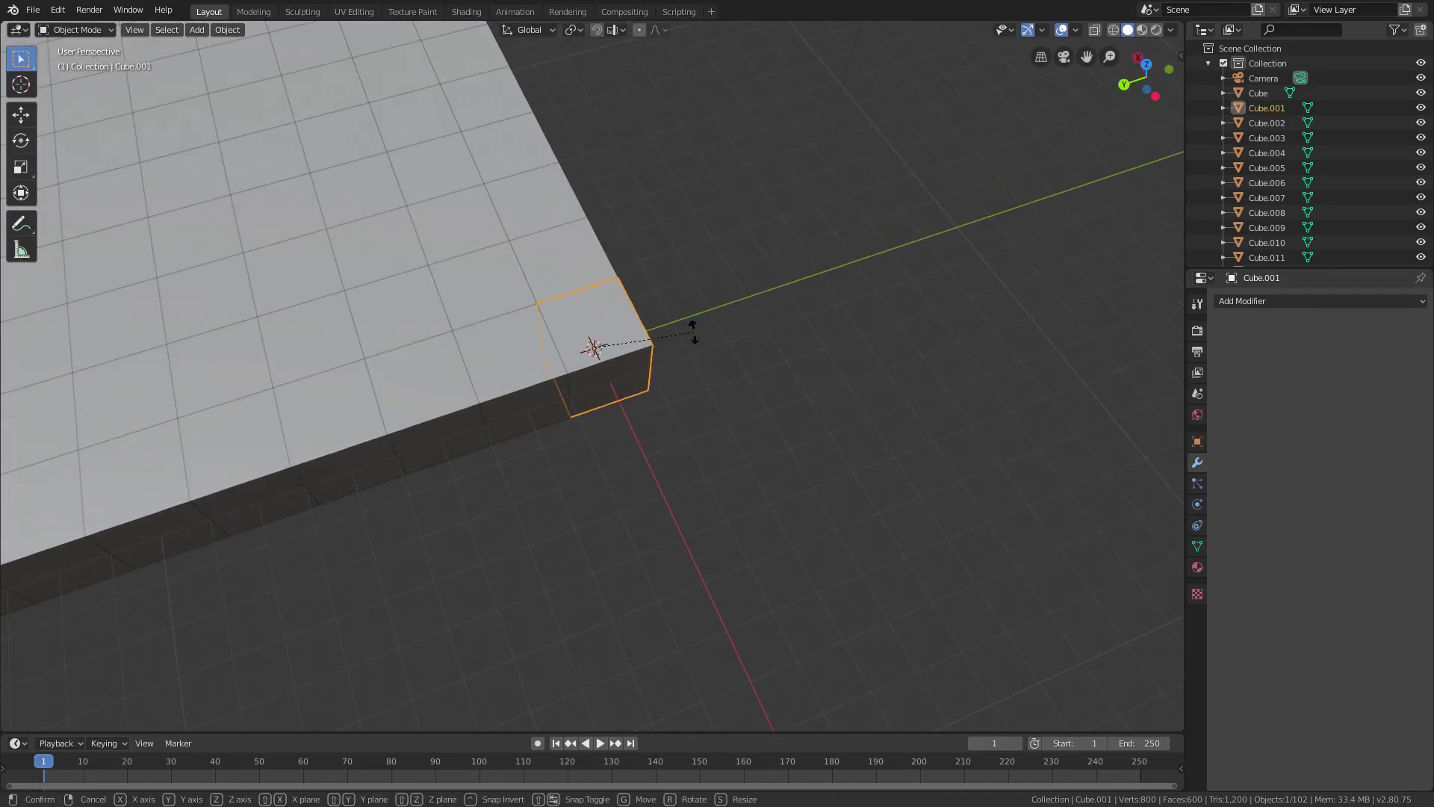
key(r)
key(r)
right_click(695, 366)
Step: Try a trackball rotation on a cube near the middle of the grid
scroll(448, 369, down, 6)
click(413, 317)
middle_drag(413, 317, 506, 295)
key(r)
key(r)
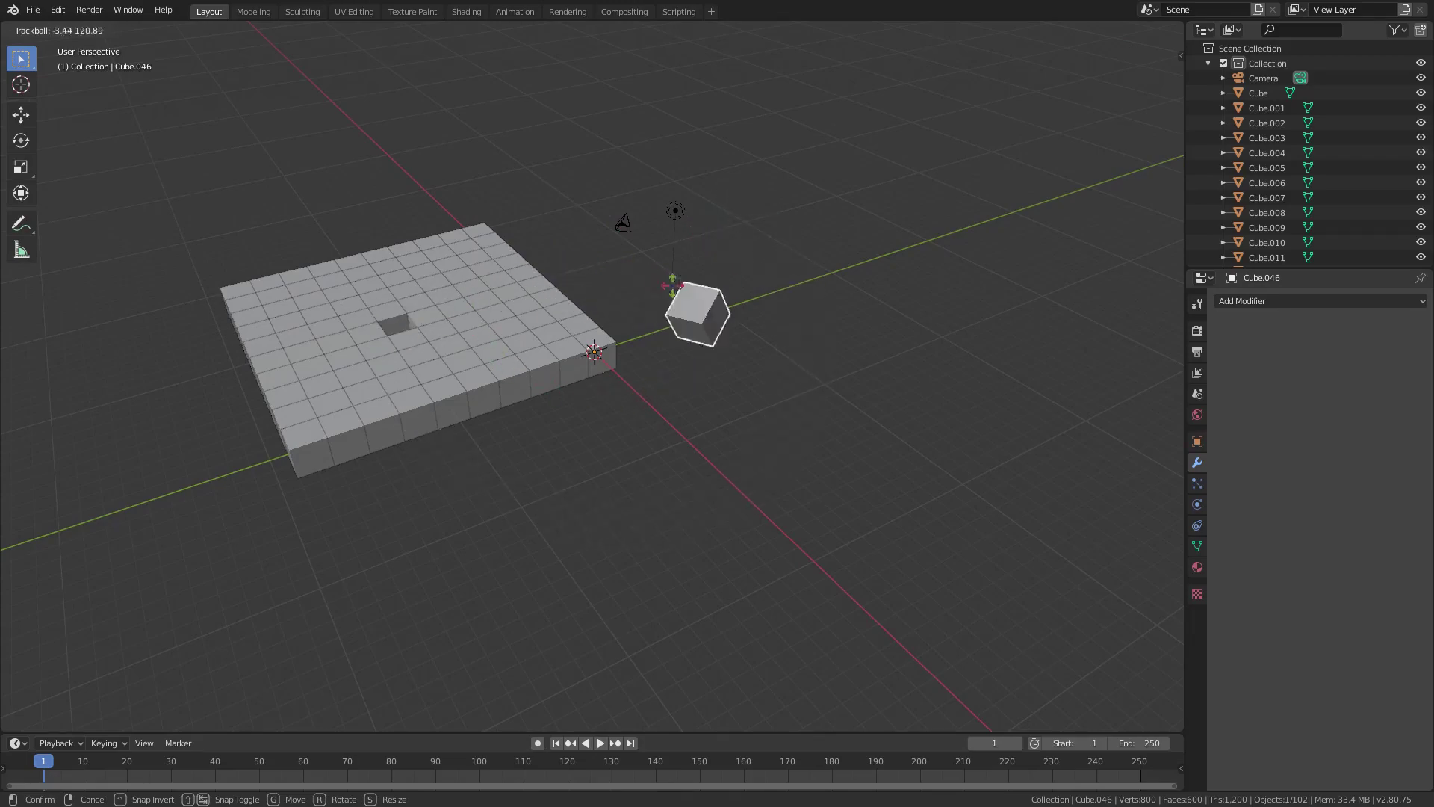
click(634, 306)
Step: Select all the cubes of the grid and set their origins to Center of Mass (Surface)
scroll(595, 343, up, 5)
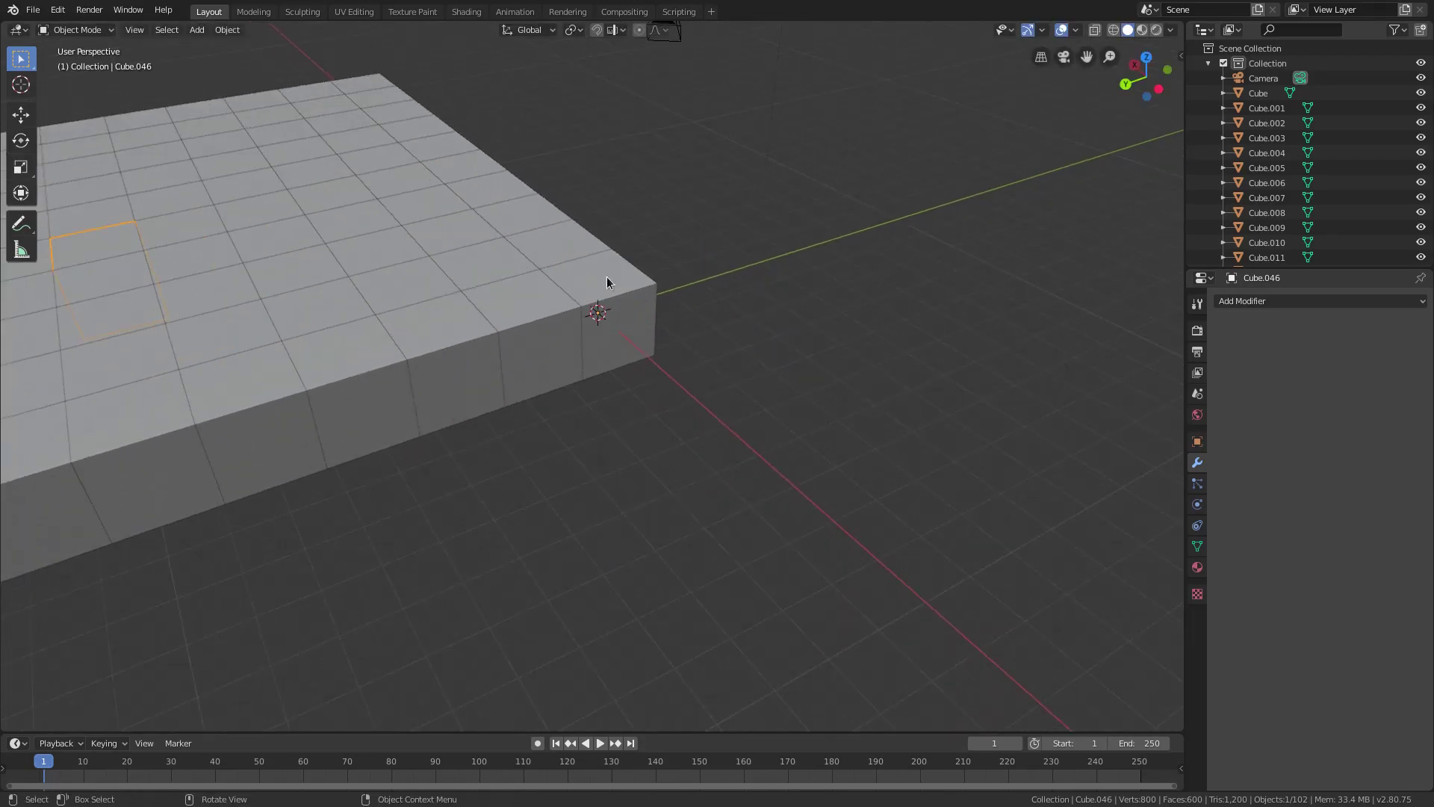
middle_drag(623, 298, 756, 443)
scroll(700, 442, down, 2)
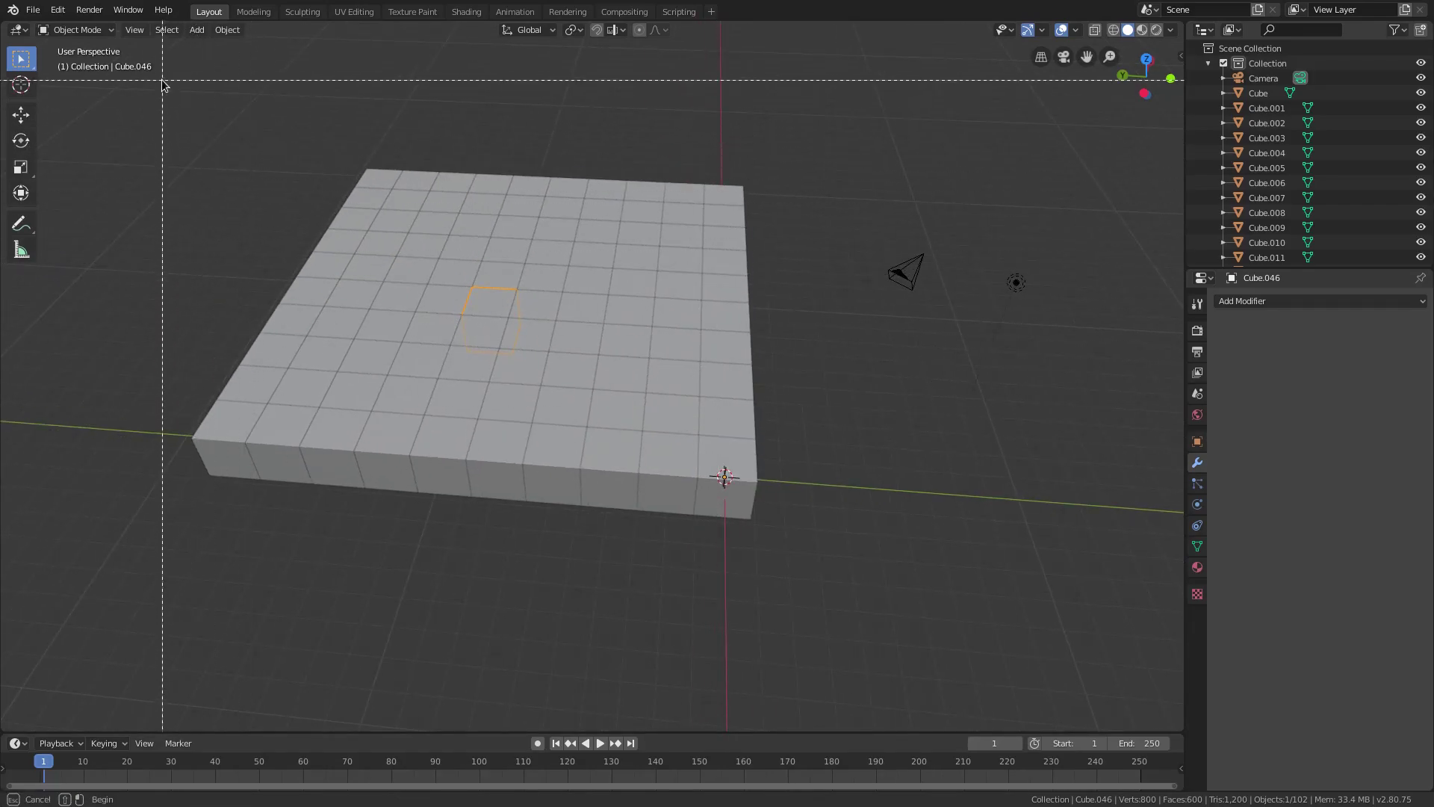
drag(162, 79, 818, 575)
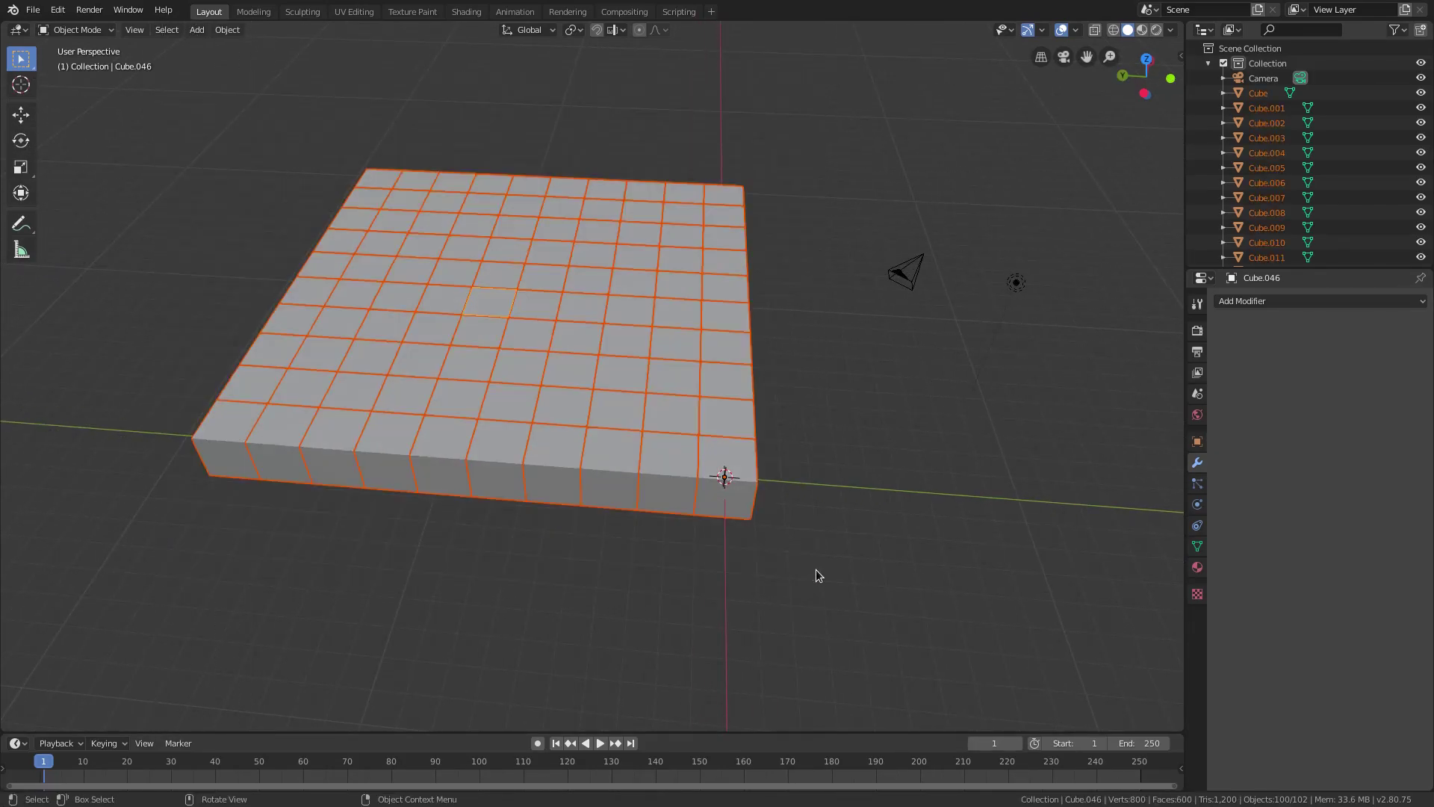
click(222, 36)
mouse_move(239, 64)
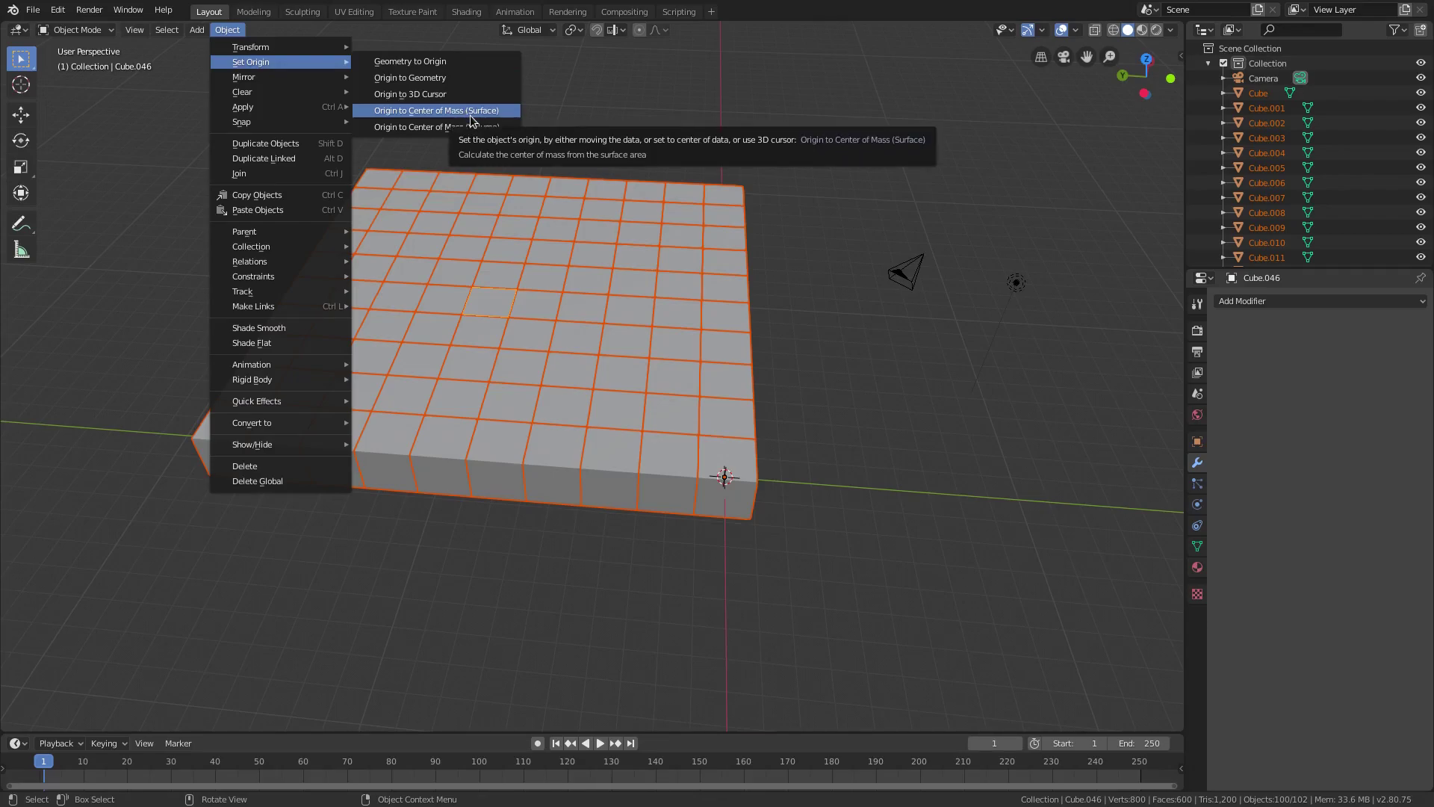
click(471, 120)
Step: Set the origins of all the selected cubes with Origin to Geometry
middle_drag(474, 127, 503, 220)
click(227, 30)
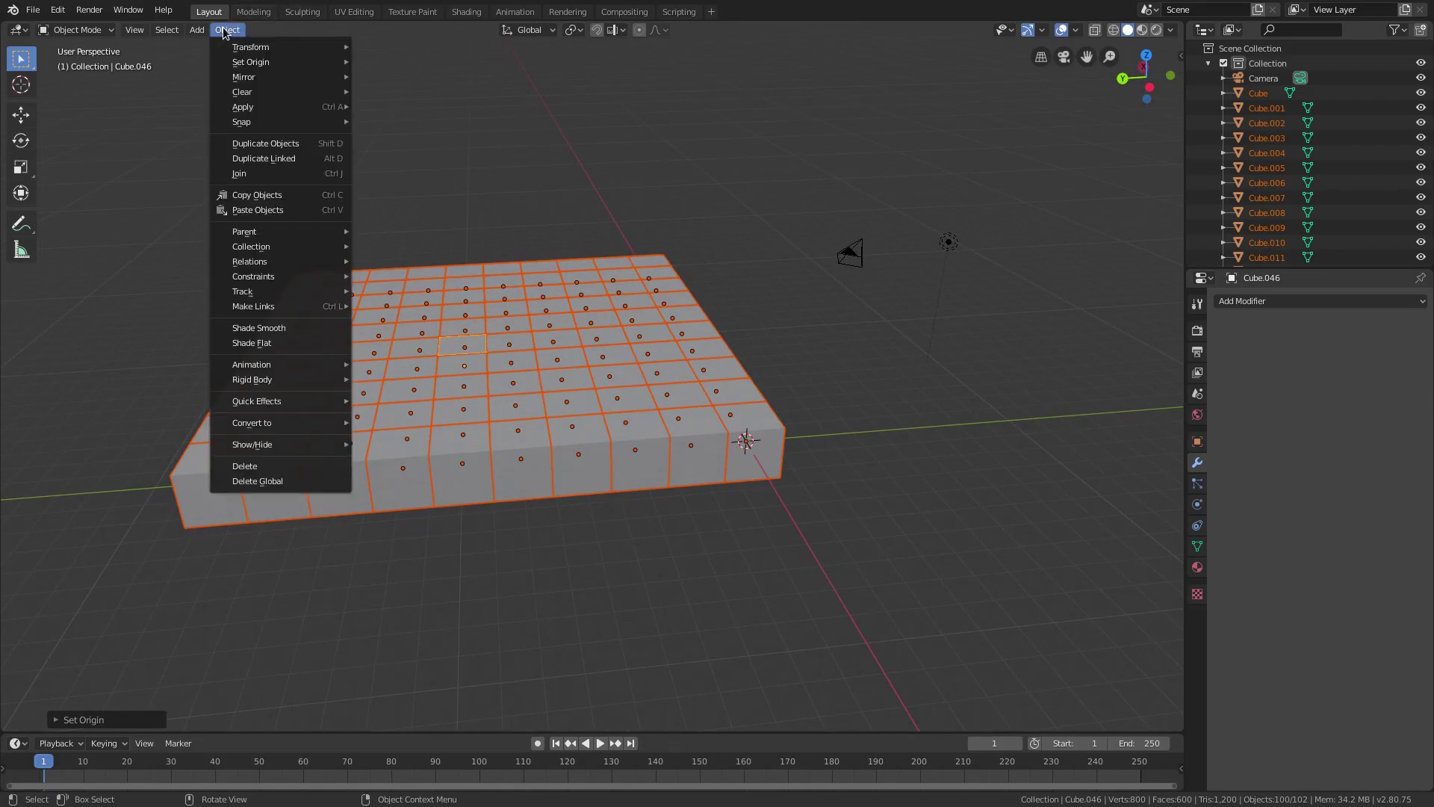
mouse_move(316, 62)
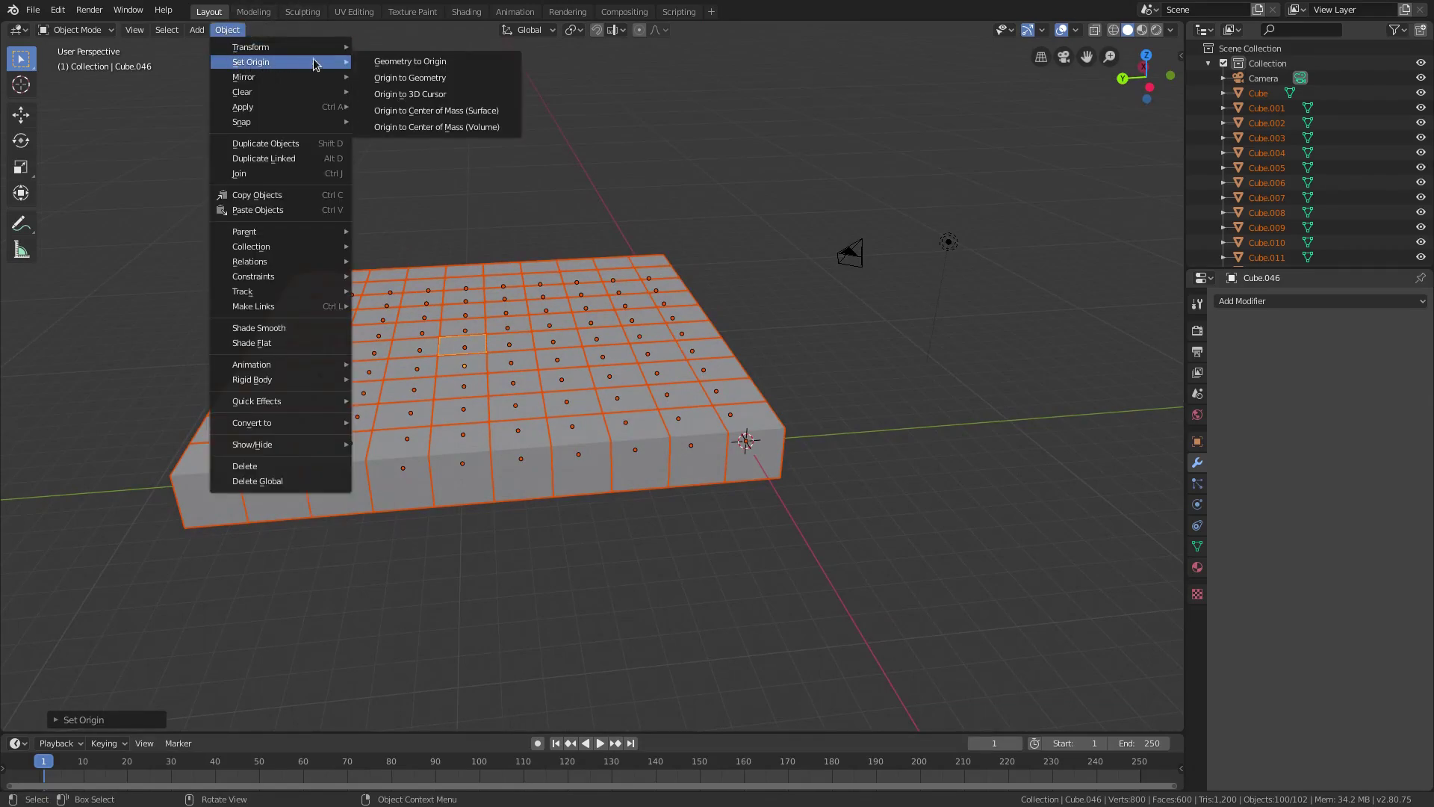
click(389, 78)
middle_drag(391, 75, 752, 352)
Step: Try a free trackball rotation on two single cubes of the grid, one after the other
click(626, 434)
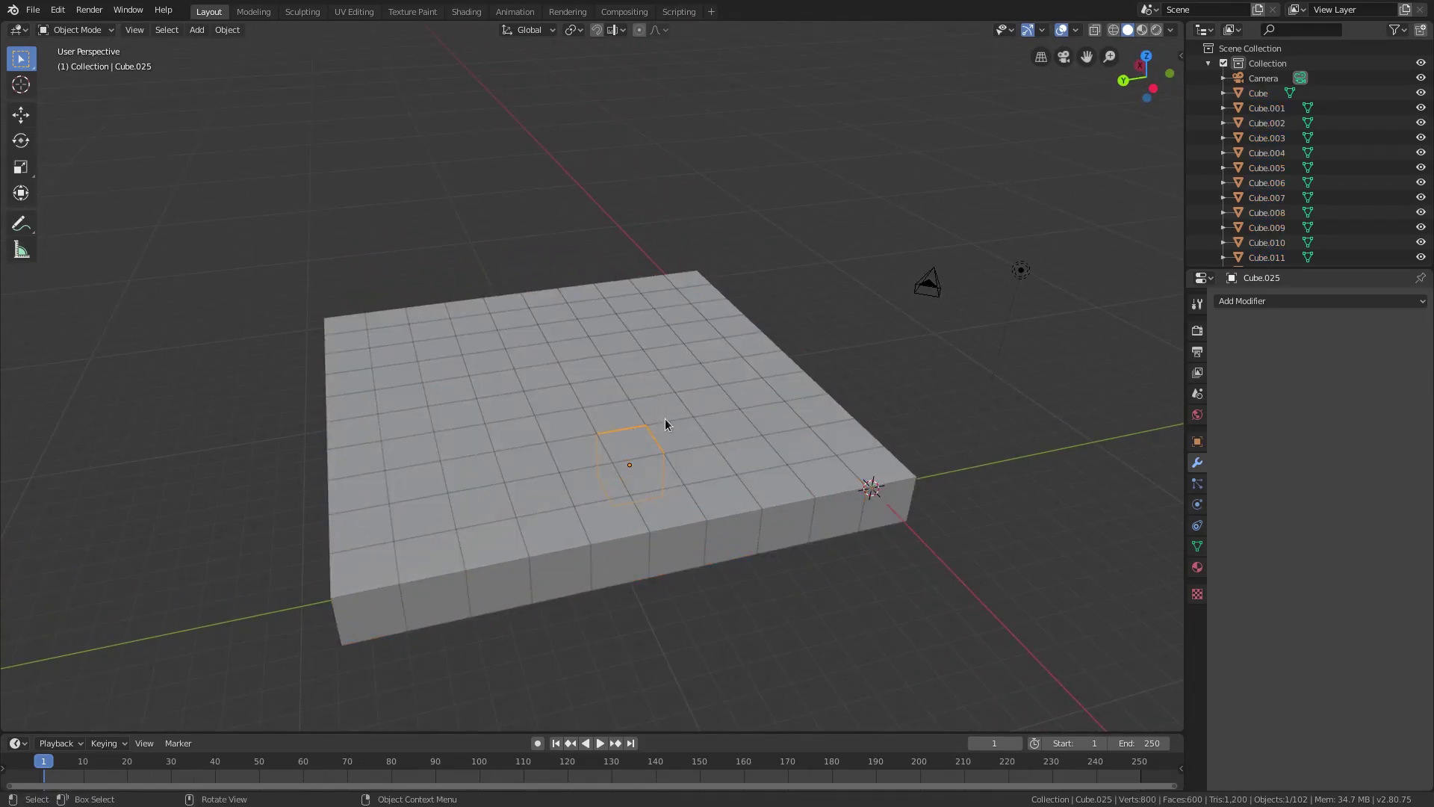
middle_drag(665, 418, 681, 422)
key(r)
key(r)
right_click(442, 386)
click(442, 386)
key(r)
key(r)
right_click(482, 345)
Step: Select the whole grid of cubes and try a trackball rotation on all of them together
key(b)
drag(284, 282, 858, 592)
mouse_move(822, 557)
middle_down()
mouse_move(796, 598)
mouse_move(822, 570)
middle_up()
key(r)
key(r)
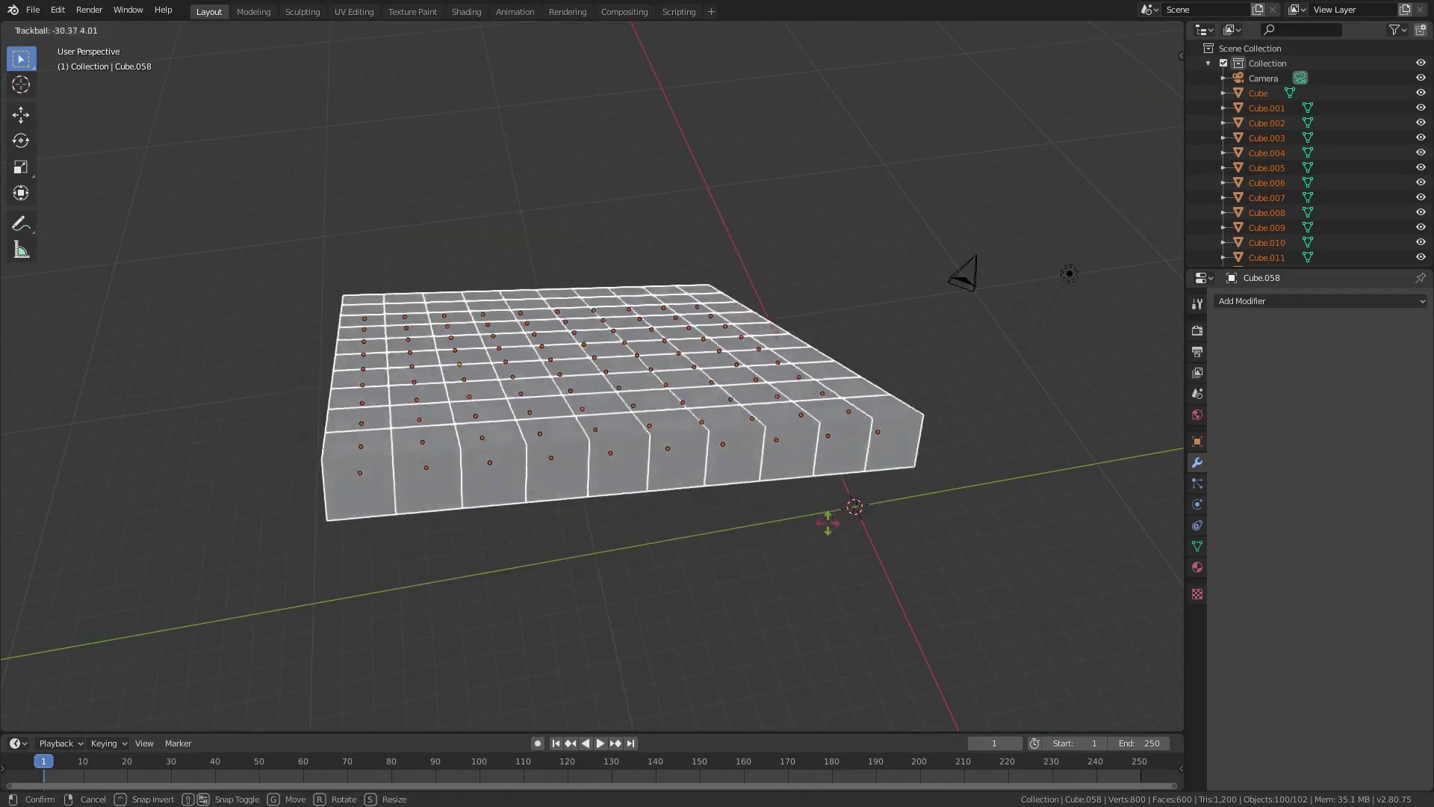
right_click(807, 509)
Step: Select a single cube a few cells from the 3D cursor and move it freehand out of its grid position
middle_drag(689, 463, 757, 489)
click(700, 427)
middle_drag(701, 428, 728, 422)
key(g)
click(722, 434)
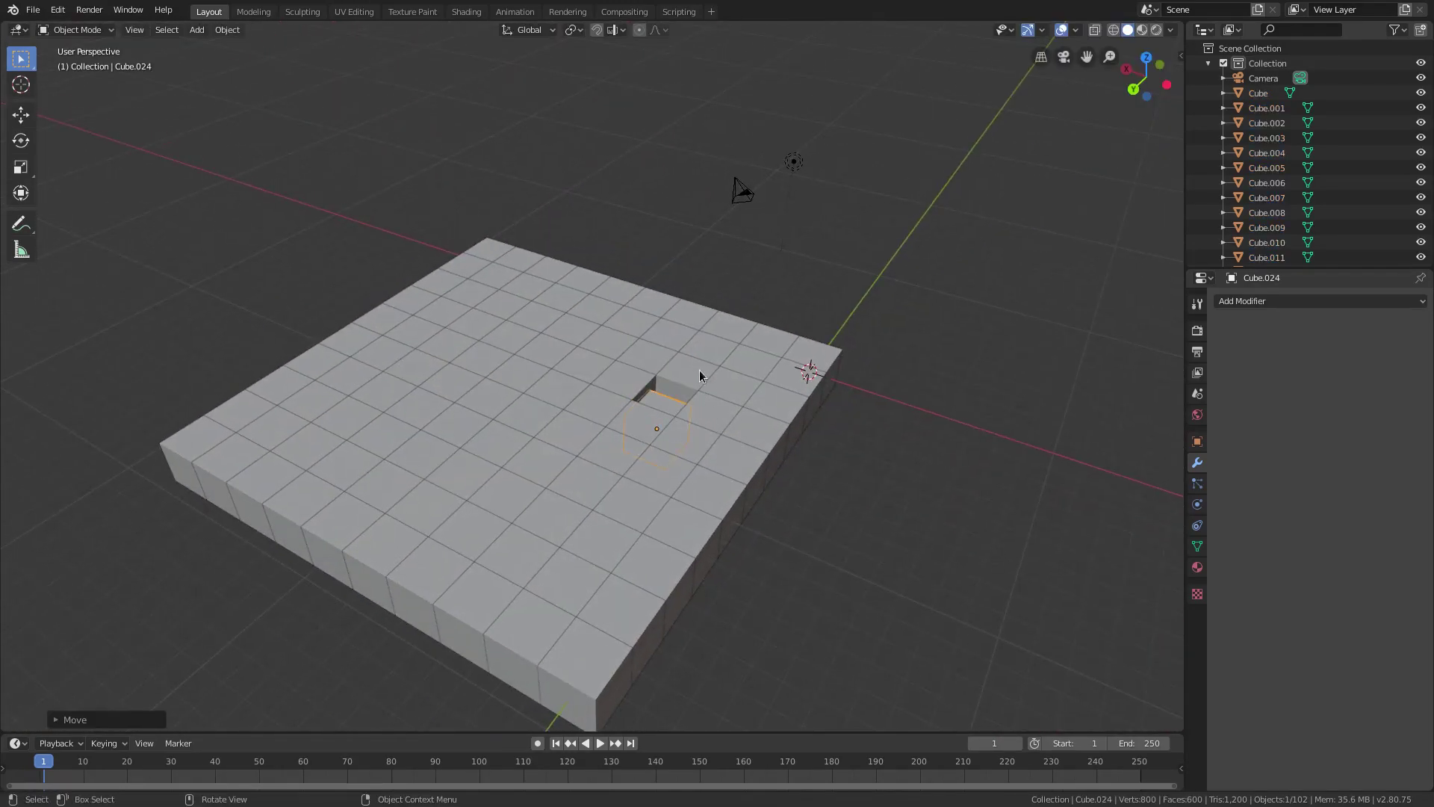
key(g)
click(688, 351)
Step: Move two individual cubes in the far half of the grid freehand out of their cells
click(525, 326)
key(g)
click(488, 320)
click(398, 382)
key(g)
click(432, 441)
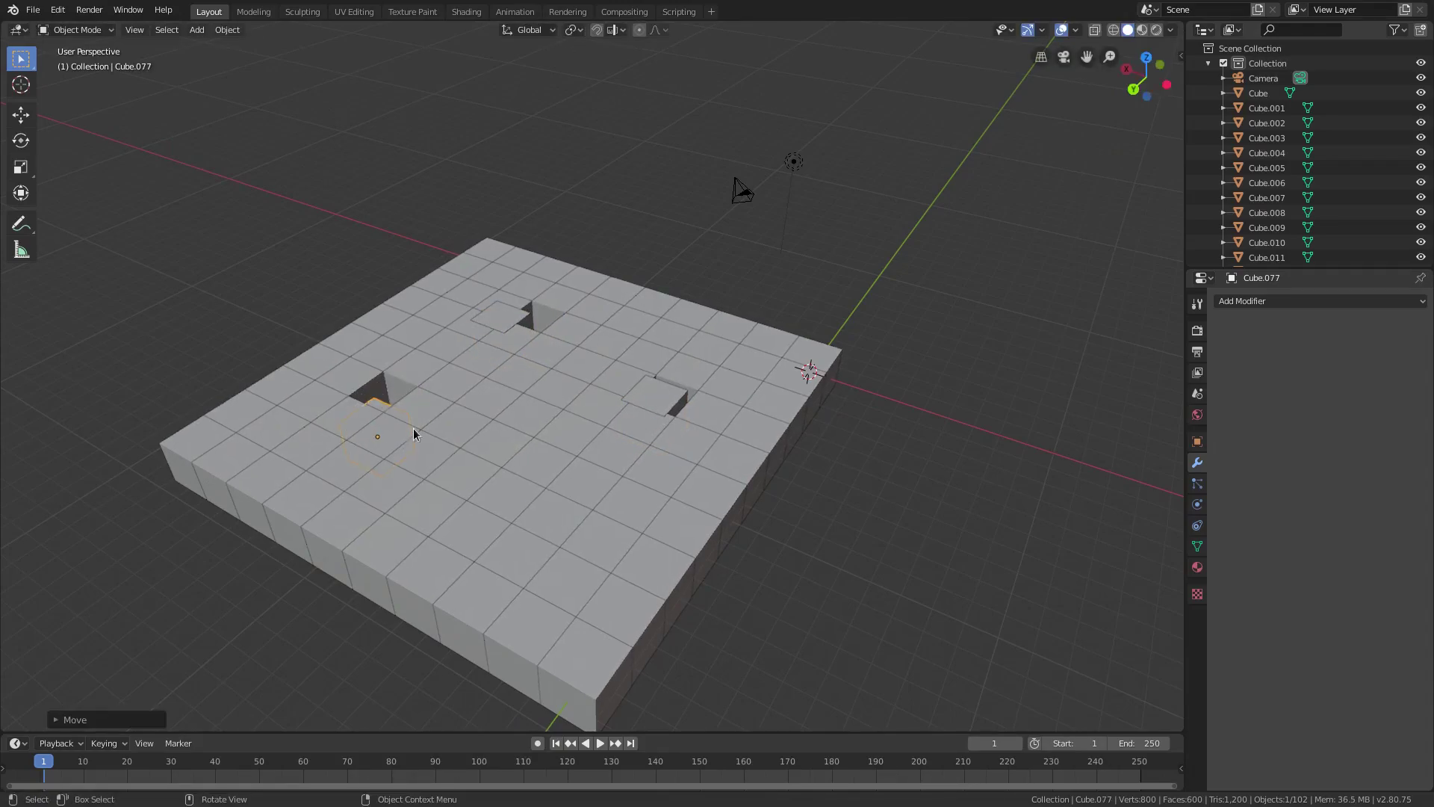
Step: Displace individual cubes in the near half of the grid freehand, leaving gaps in their cells
click(480, 447)
key(g)
click(523, 479)
click(625, 496)
key(g)
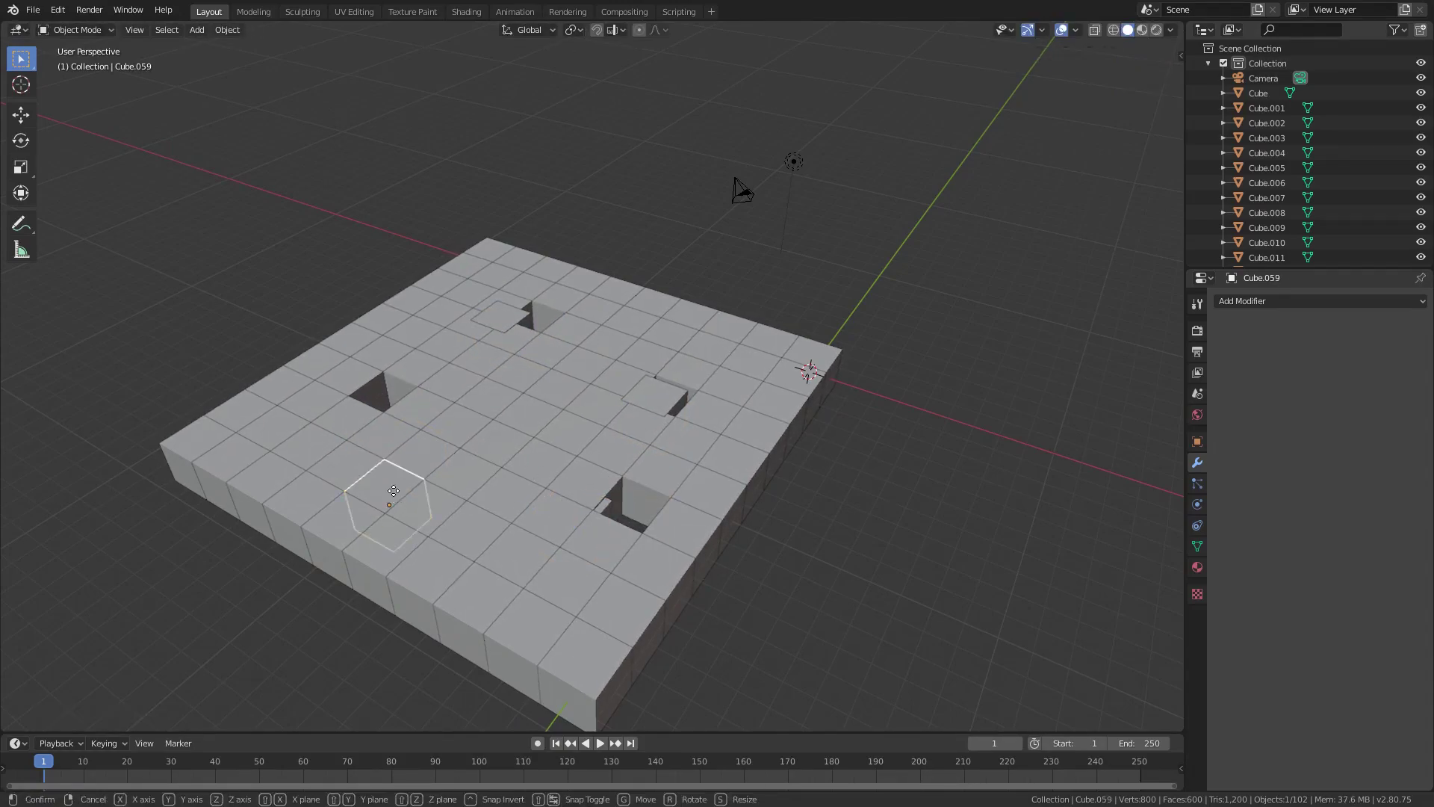
click(373, 481)
Step: Move two cubes near the 3D cursor corner freehand so they stick out of the grid's surface
click(709, 422)
key(g)
click(800, 385)
click(755, 365)
key(g)
click(757, 361)
Step: Move one cube at the grid's far edge freehand out of its row, and select the camera
middle_drag(495, 366, 473, 357)
click(439, 292)
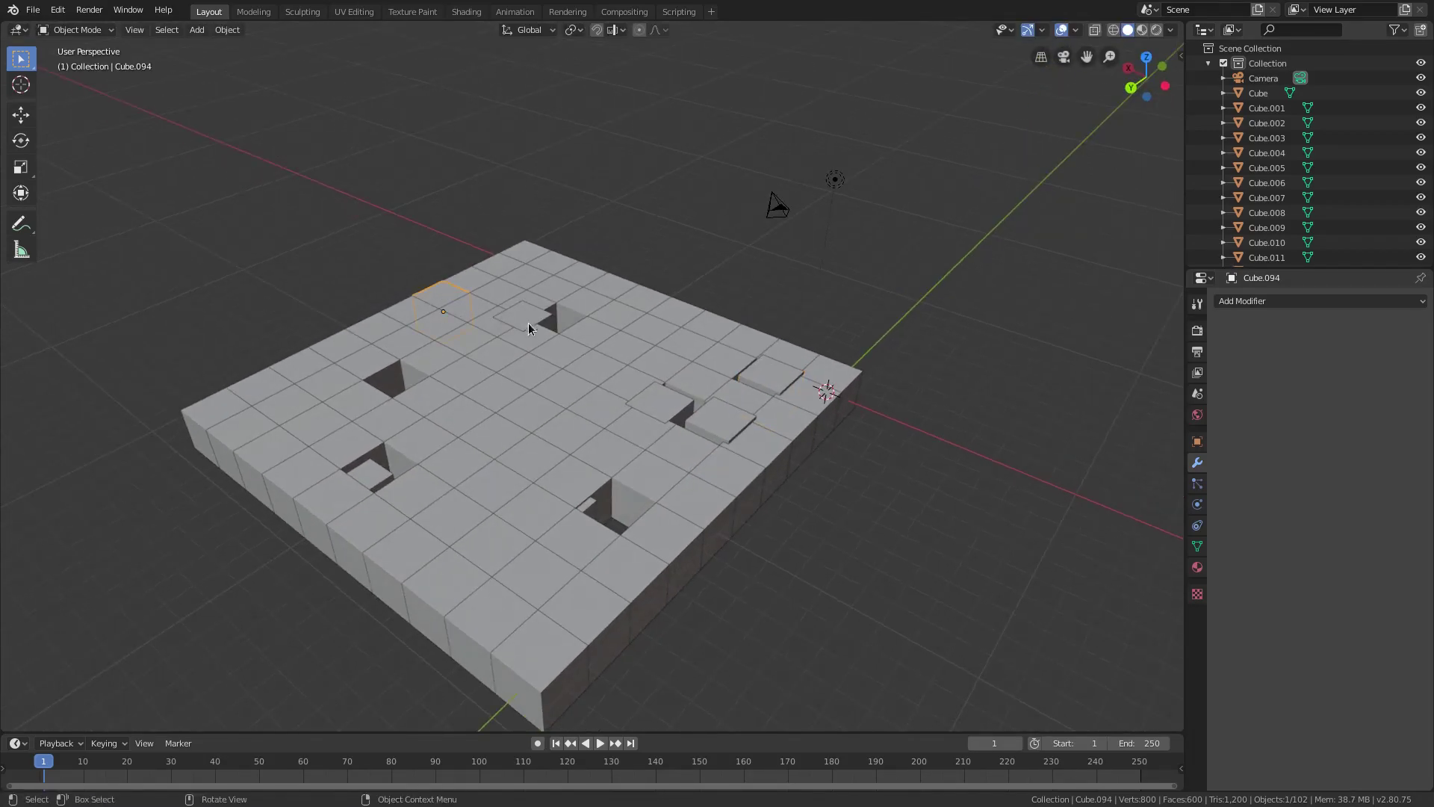
key(g)
click(529, 347)
middle_drag(918, 430, 953, 463)
click(974, 259)
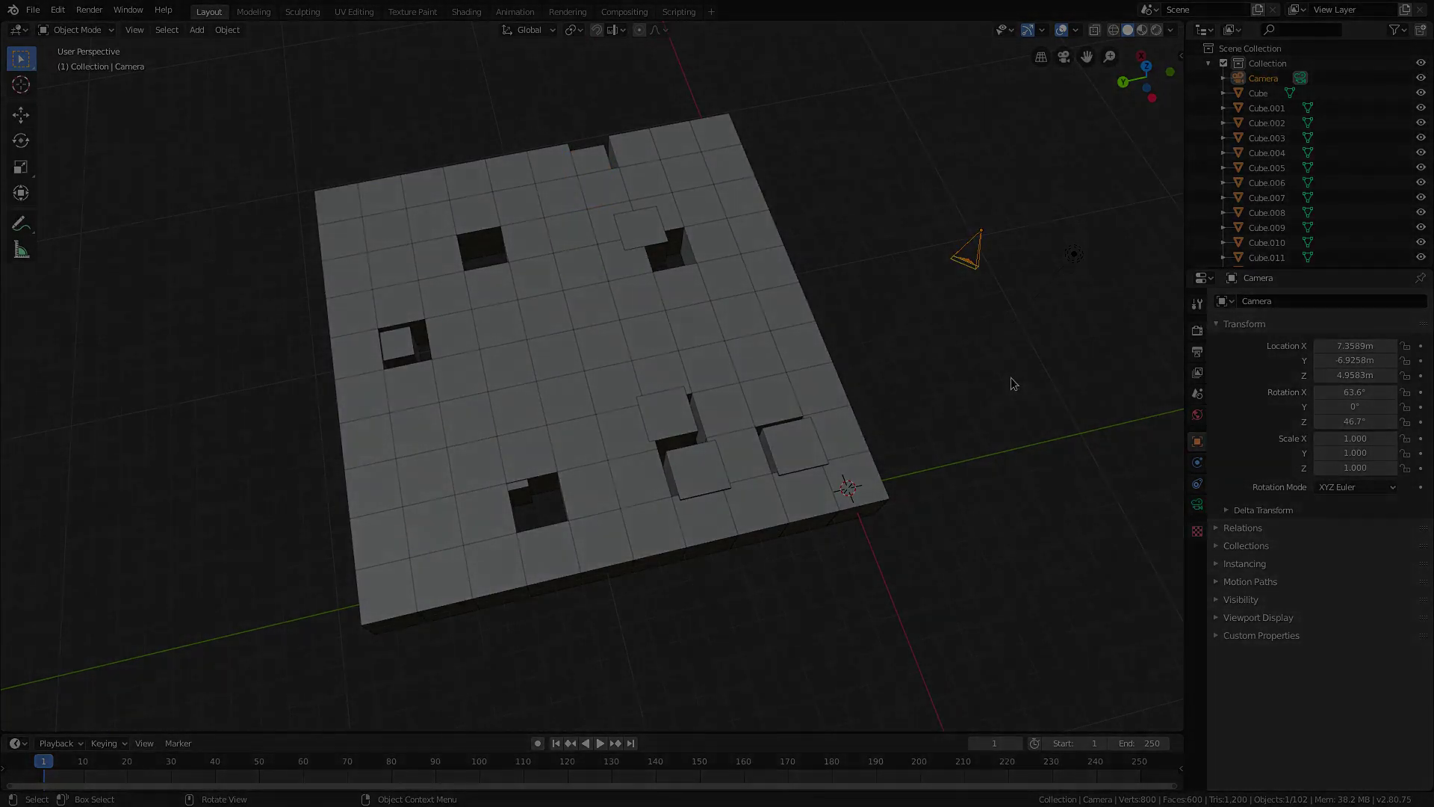